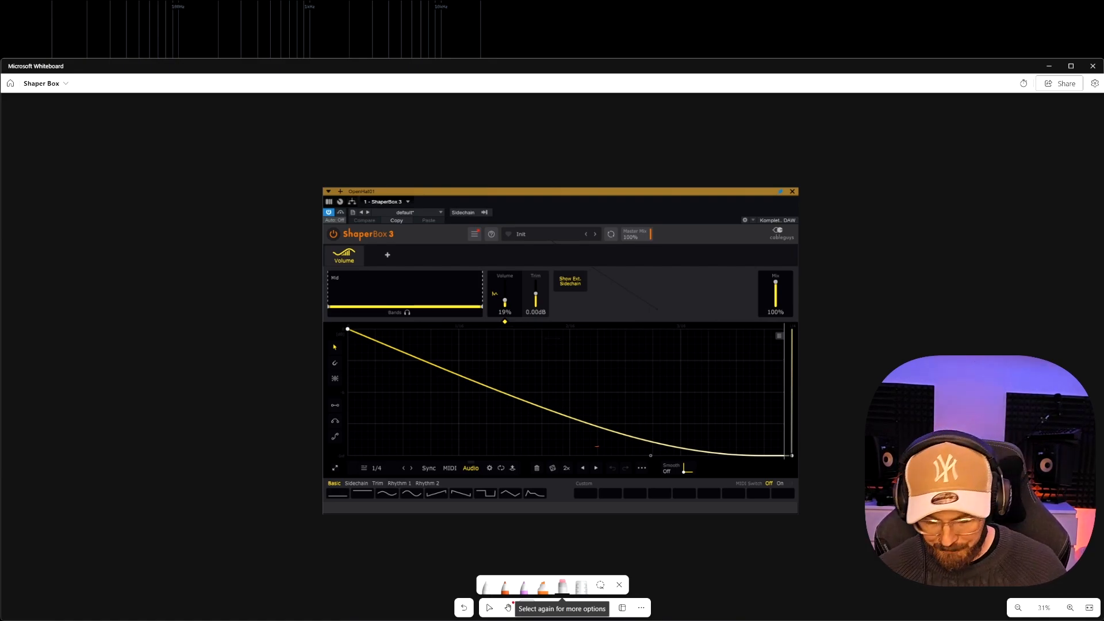
- Draw an orange arrow to the add-shaper plus sign and a line along the shaper row, and erase both marks
mouse_move(374, 152)
mouse_down()
mouse_move(380, 238)
mouse_move(415, 233)
mouse_up()
mouse_move(365, 268)
mouse_down()
mouse_move(629, 268)
mouse_move(803, 251)
mouse_up()
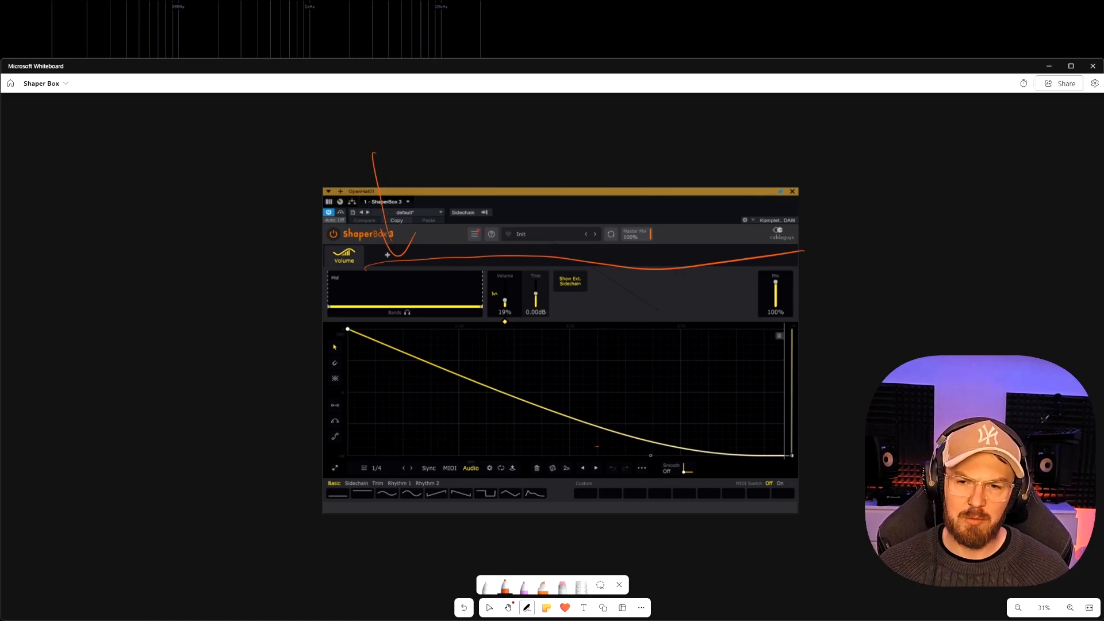
click(563, 586)
drag(397, 248, 735, 305)
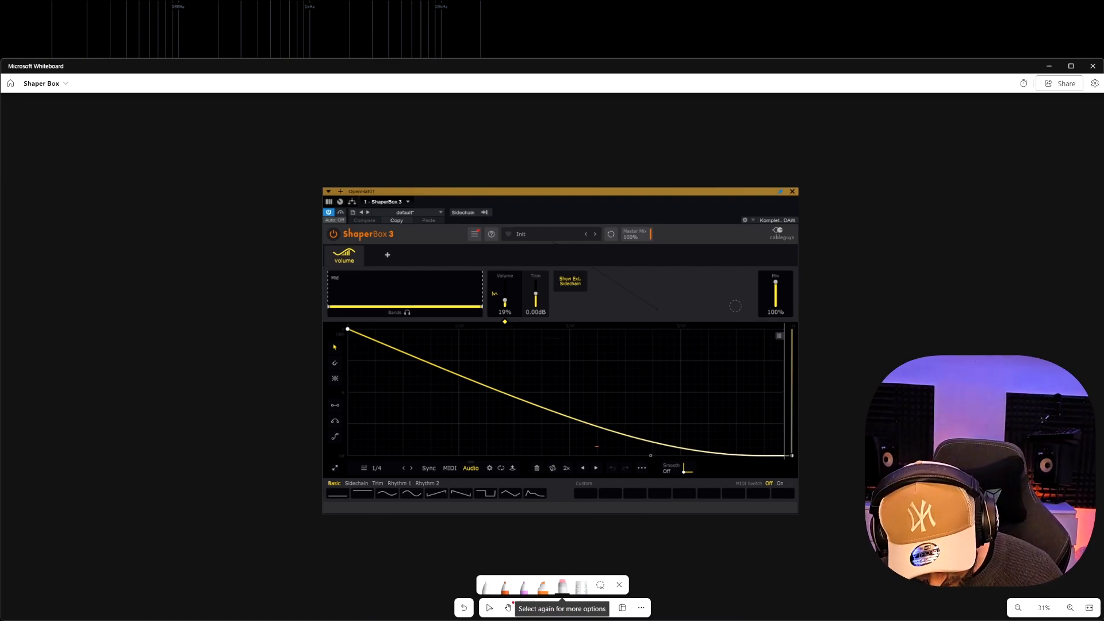
- Draw orange arrows to the preset name, Master Mix, the Mix slider, the add-shaper plus sign and the curve editing tools
click(504, 587)
mouse_move(508, 164)
mouse_down()
mouse_move(521, 187)
mouse_move(551, 195)
mouse_up()
mouse_move(631, 166)
mouse_down()
mouse_move(634, 212)
mouse_move(656, 206)
mouse_up()
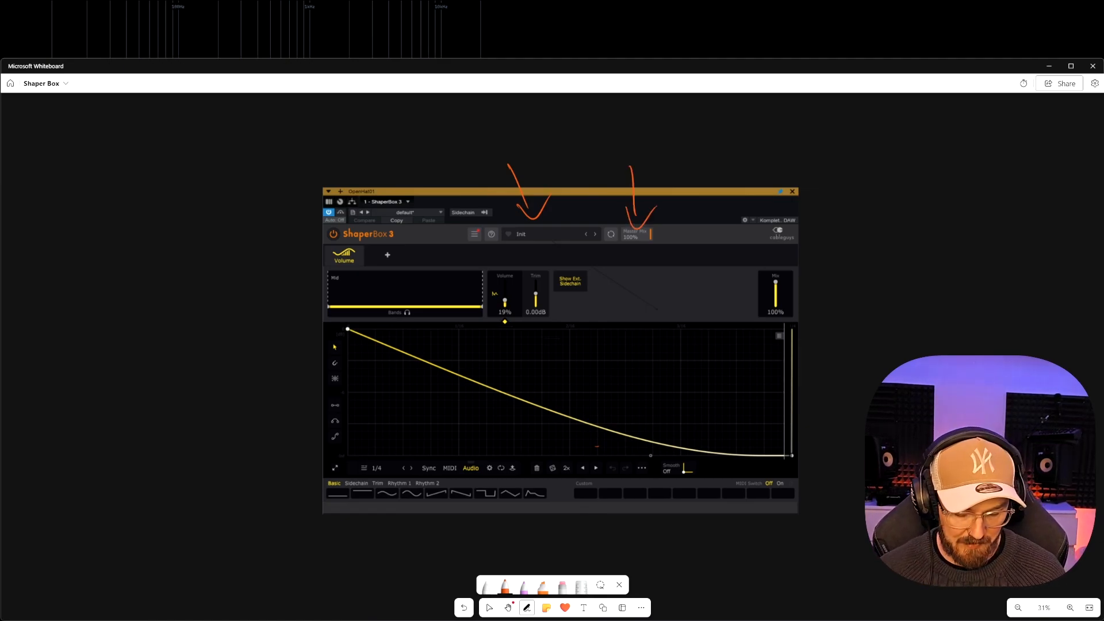
mouse_move(810, 265)
mouse_down()
mouse_move(790, 290)
mouse_move(799, 298)
mouse_up()
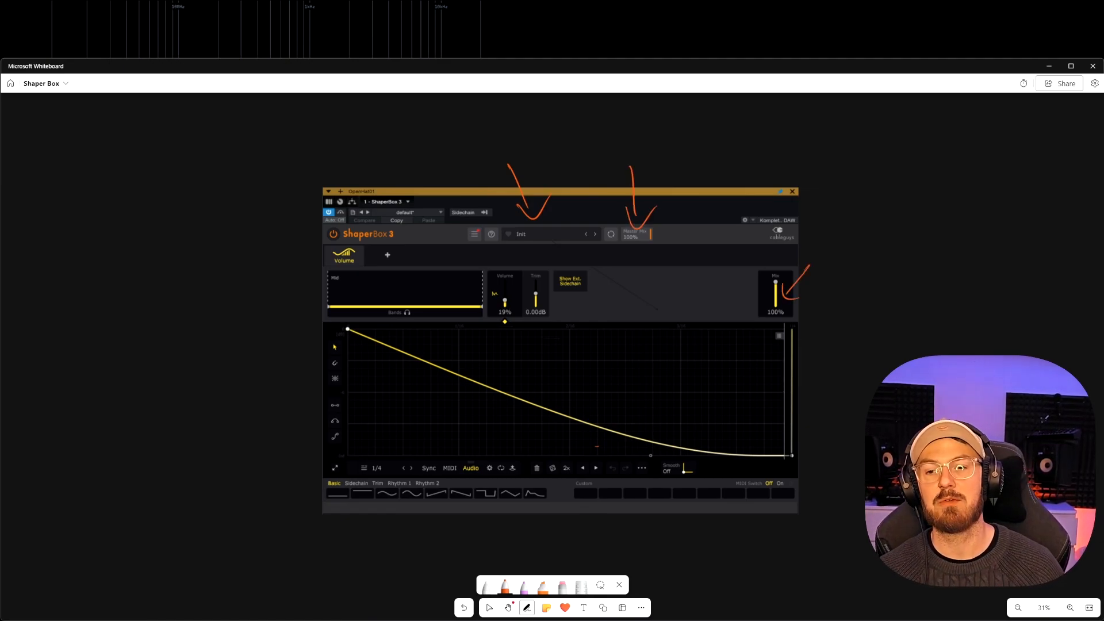
mouse_move(373, 202)
mouse_down()
mouse_move(387, 240)
mouse_move(404, 228)
mouse_up()
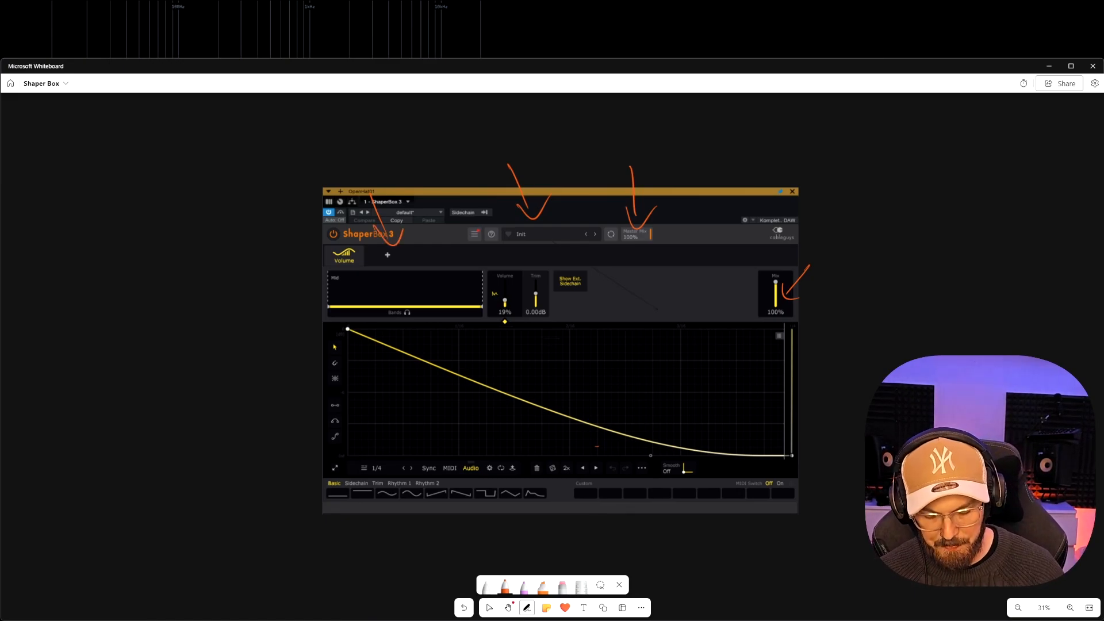
mouse_move(280, 408)
mouse_down()
mouse_move(332, 392)
mouse_move(333, 410)
mouse_up()
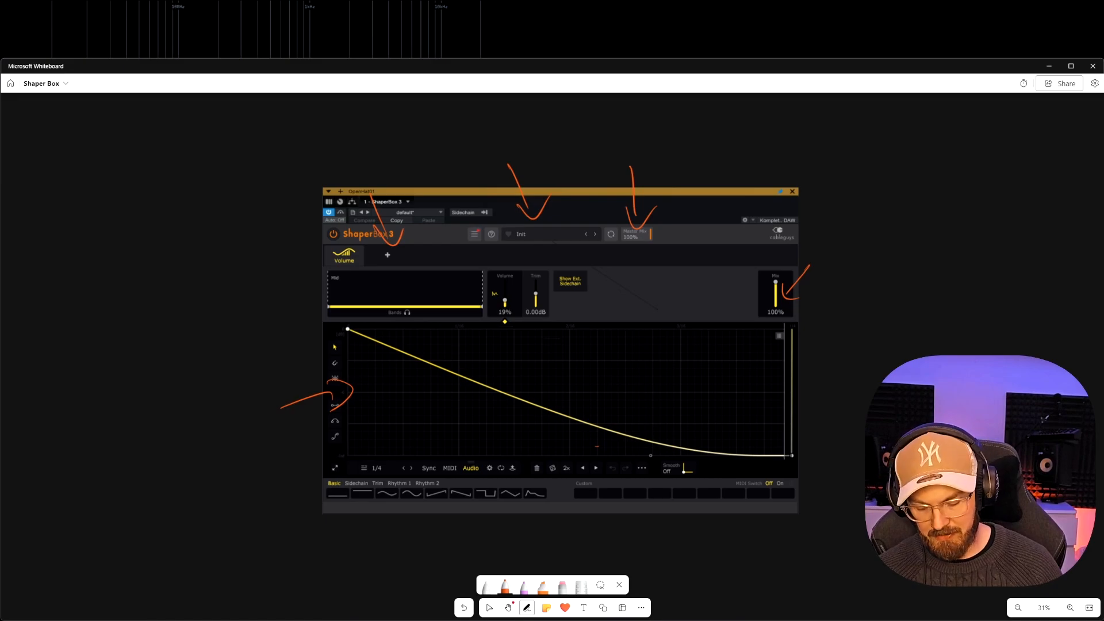
- Outline the curve editor in orange and mark the trigger options below it with arrows to MIDI and Audio
mouse_move(360, 449)
mouse_down()
mouse_move(347, 328)
mouse_move(633, 316)
mouse_move(777, 440)
mouse_move(371, 458)
mouse_up()
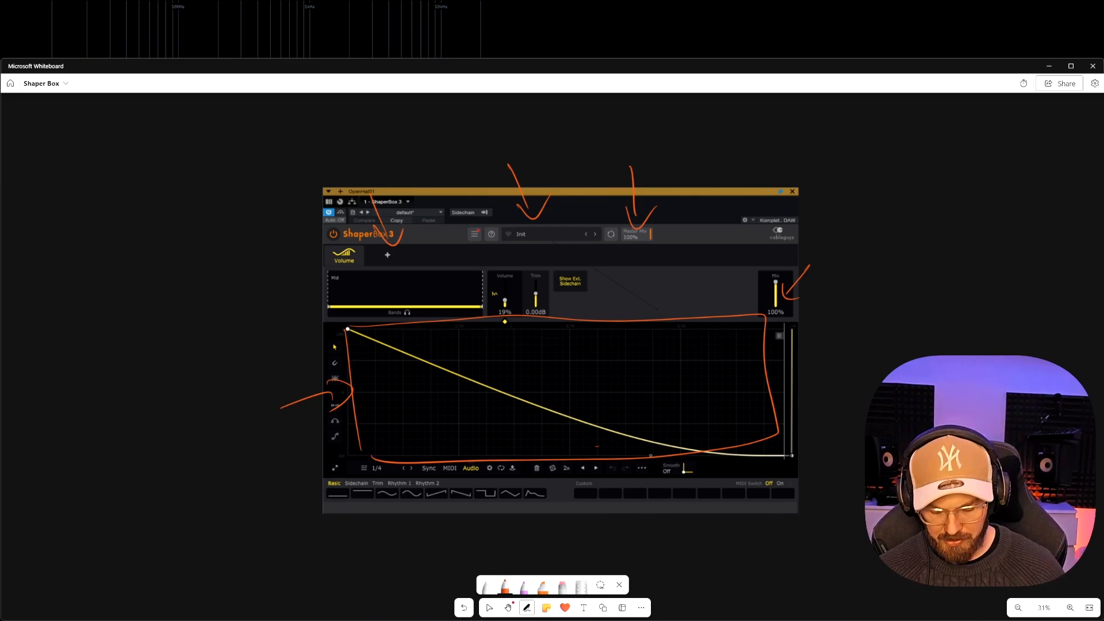
mouse_move(411, 460)
mouse_down()
mouse_move(511, 481)
mouse_move(408, 453)
mouse_up()
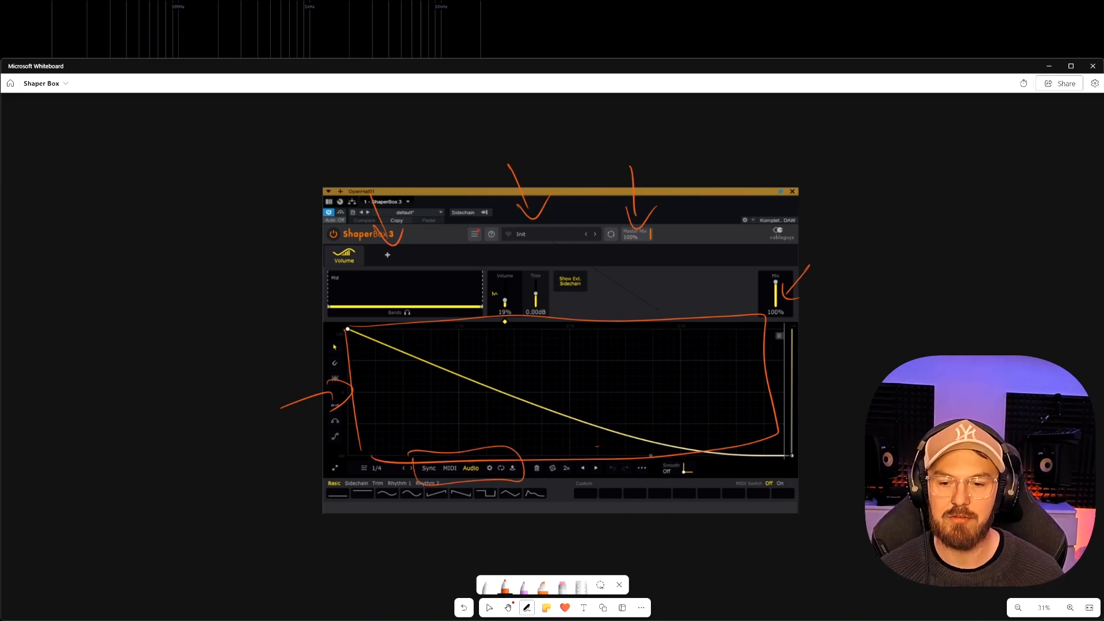
key(ctrl+z)
drag(428, 519, 443, 477)
drag(430, 487, 454, 486)
mouse_move(456, 543)
mouse_down()
mouse_move(463, 475)
mouse_move(479, 490)
mouse_move(528, 460)
mouse_move(486, 464)
mouse_up()
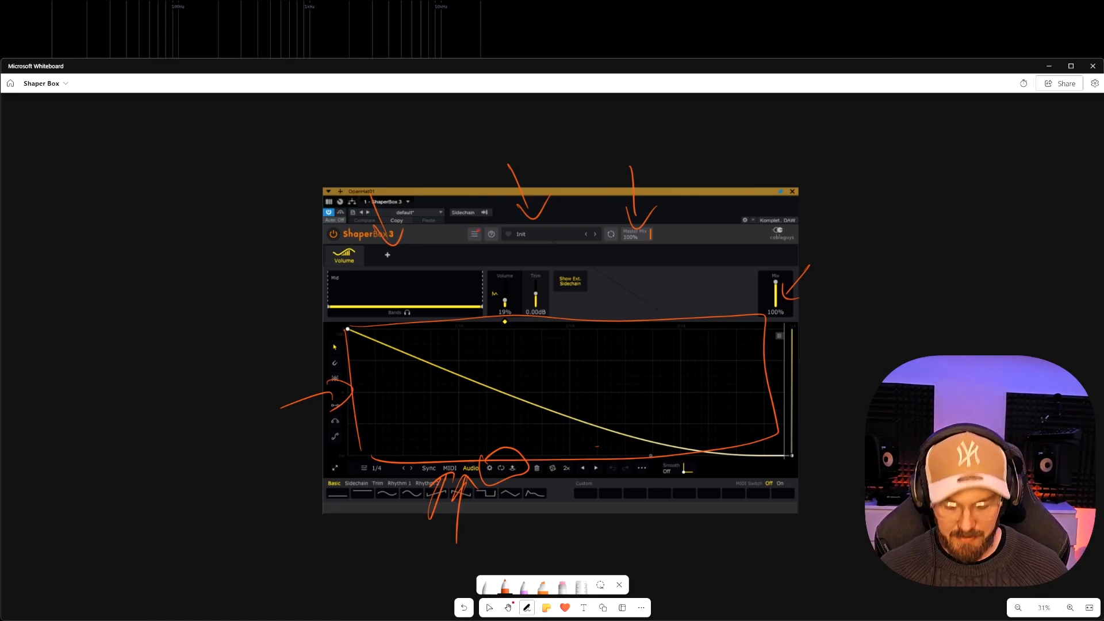
- Erase all orange annotations from the ShaperBox main view screenshot
drag(696, 356, 664, 341)
click(562, 586)
mouse_move(753, 345)
mouse_down()
mouse_move(765, 263)
mouse_move(484, 165)
mouse_move(276, 382)
mouse_move(495, 451)
mouse_move(601, 190)
mouse_move(499, 195)
mouse_up()
- Underline the basic wave presets and the Custom slots, sketch a falling curve in the editor, and erase these marks
click(505, 586)
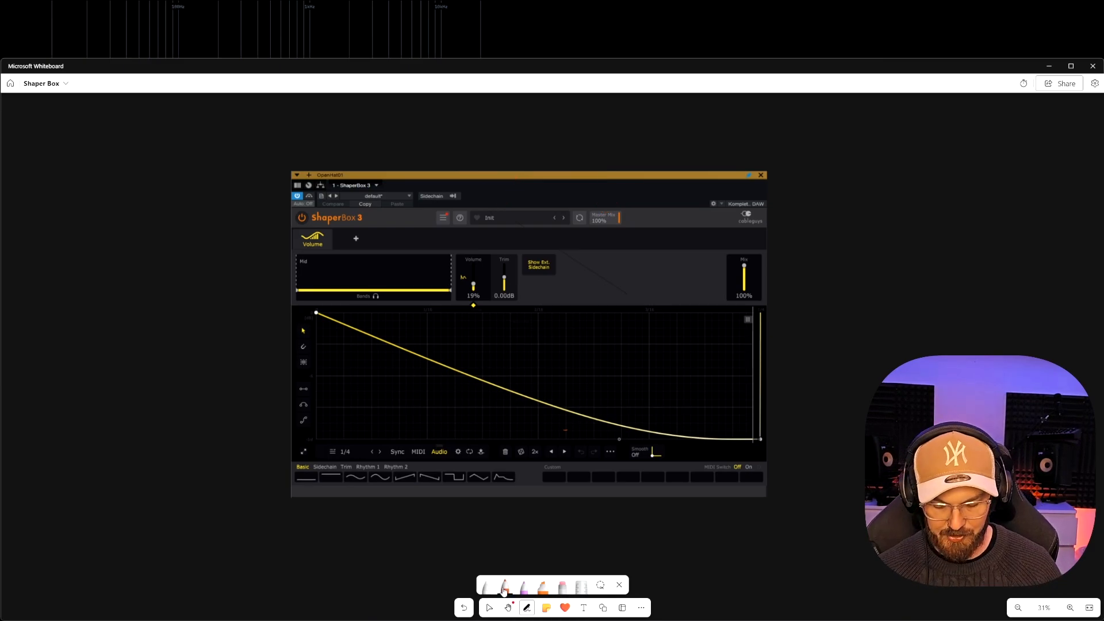
drag(324, 493, 430, 500)
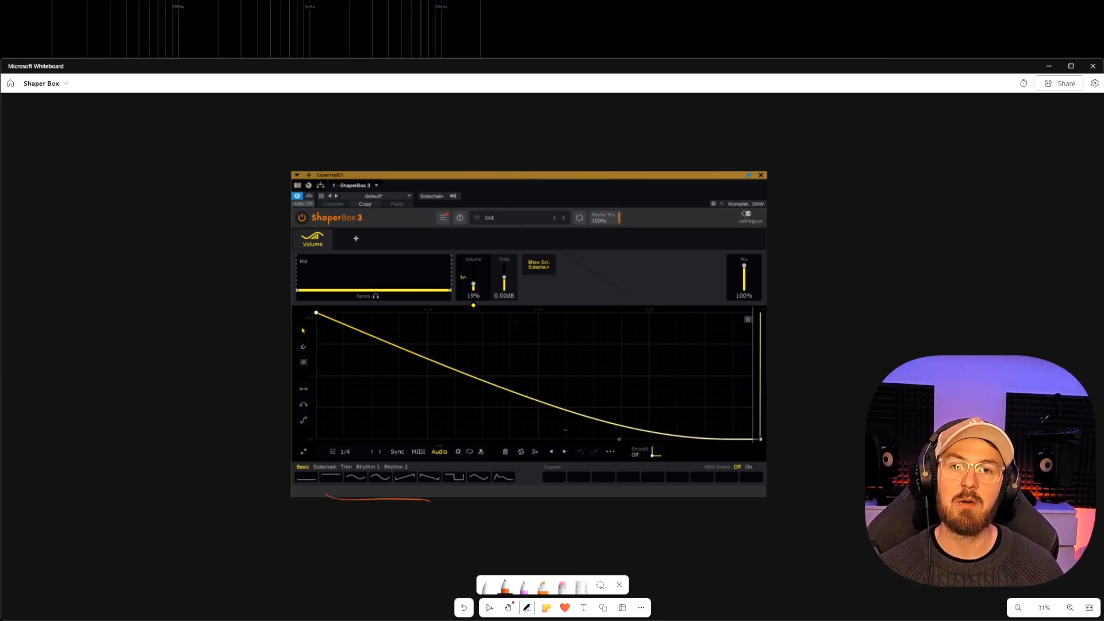
drag(578, 506, 713, 513)
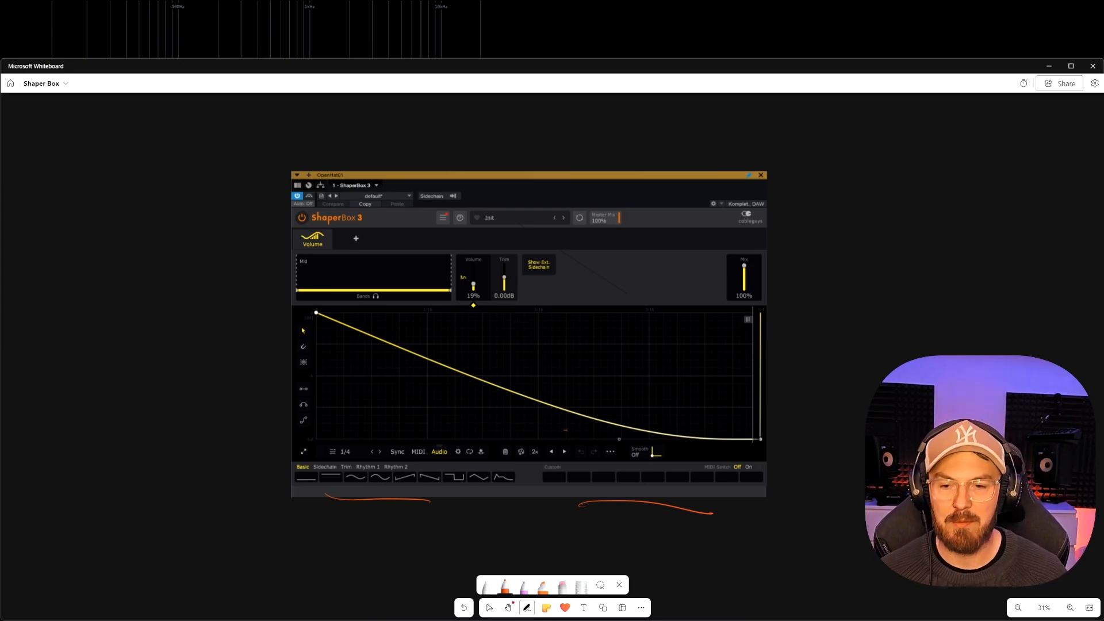
drag(316, 312, 710, 422)
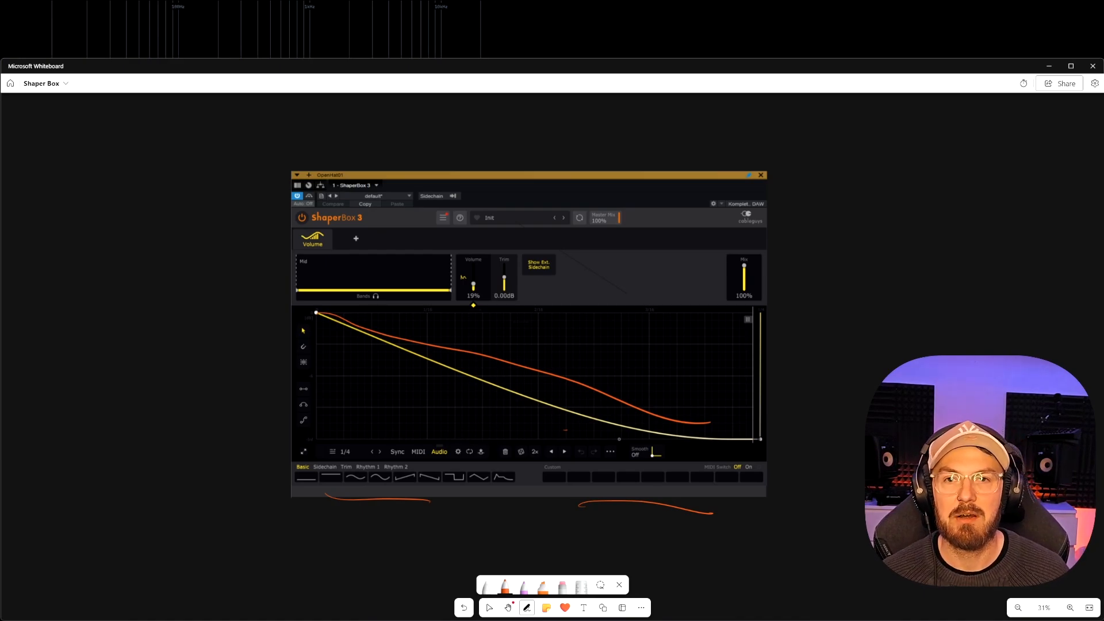
click(562, 586)
mouse_move(620, 515)
mouse_down()
mouse_move(626, 488)
mouse_move(551, 380)
mouse_move(397, 503)
mouse_up()
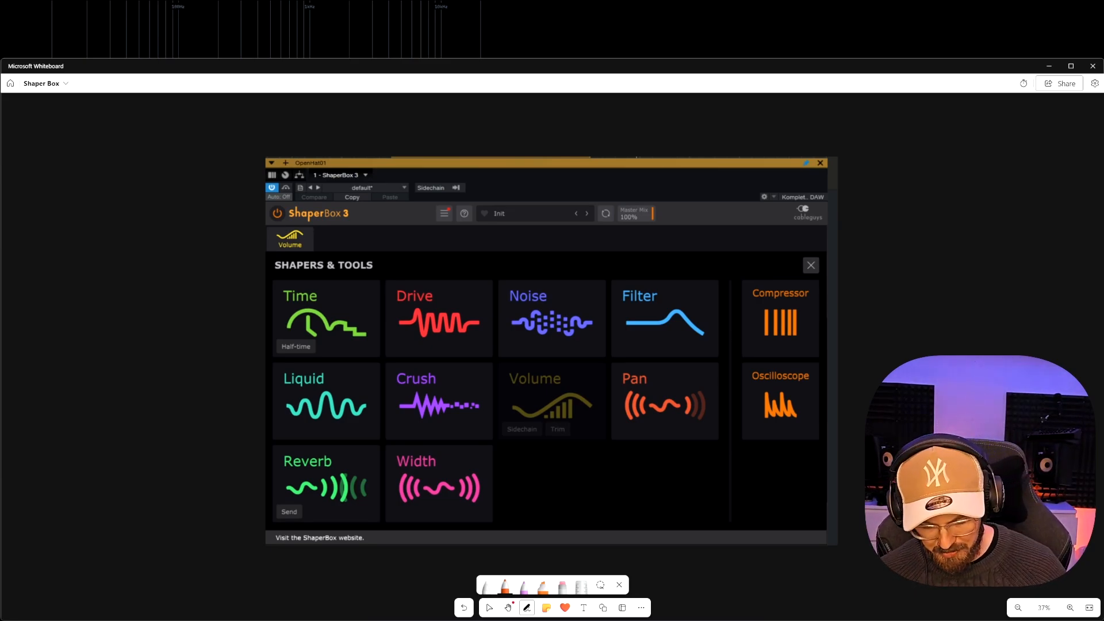
- Draw orange arrows to Time, Drive, Noise and Filter on the Shapers & Tools screenshot
mouse_move(211, 240)
mouse_down()
mouse_move(261, 298)
mouse_move(240, 295)
mouse_up()
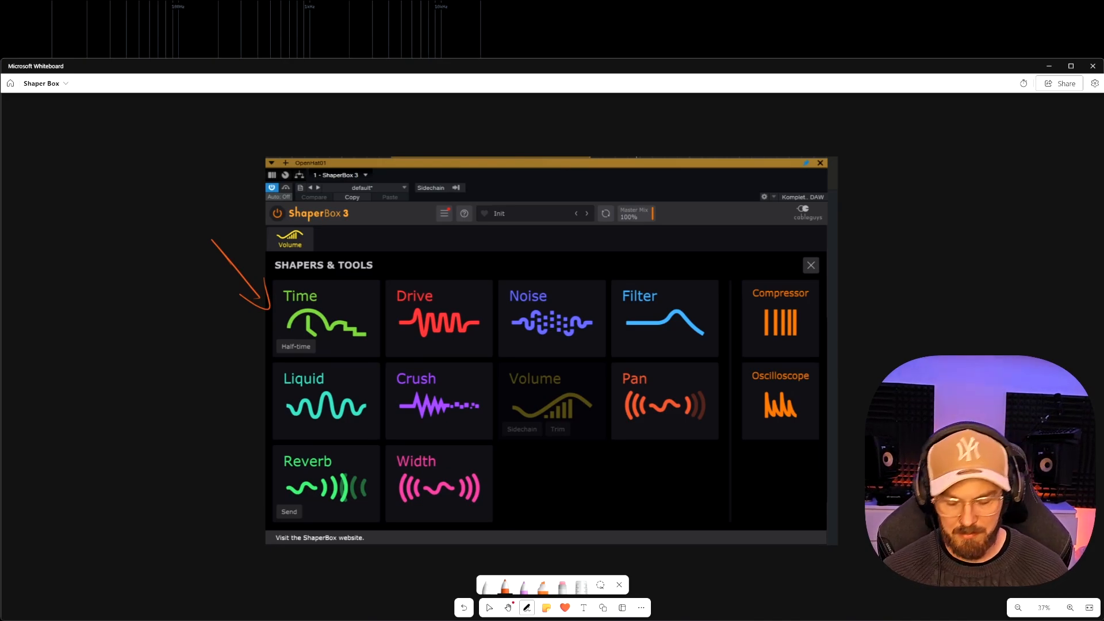
drag(389, 200, 430, 265)
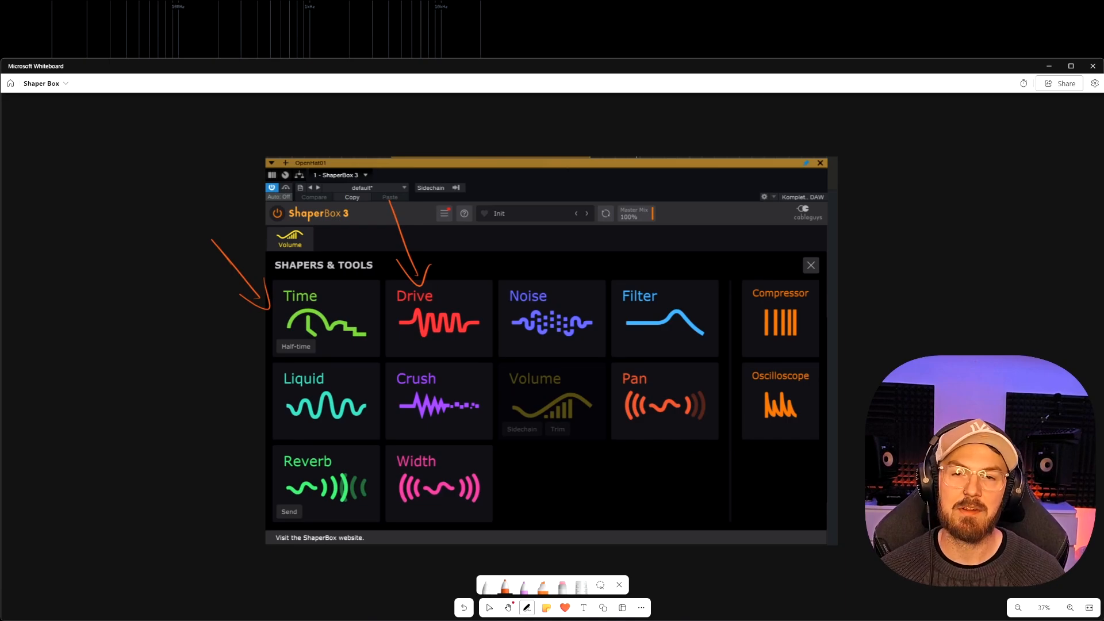
mouse_move(501, 219)
mouse_down()
mouse_move(531, 279)
mouse_move(545, 262)
mouse_up()
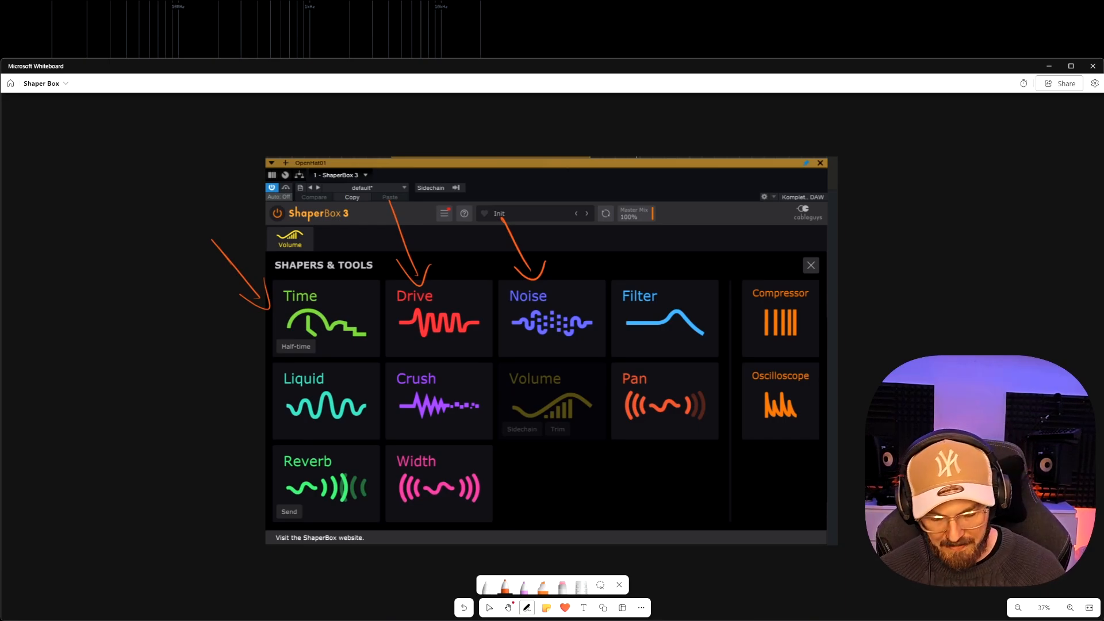
mouse_move(615, 214)
mouse_down()
mouse_move(635, 273)
mouse_move(652, 254)
mouse_up()
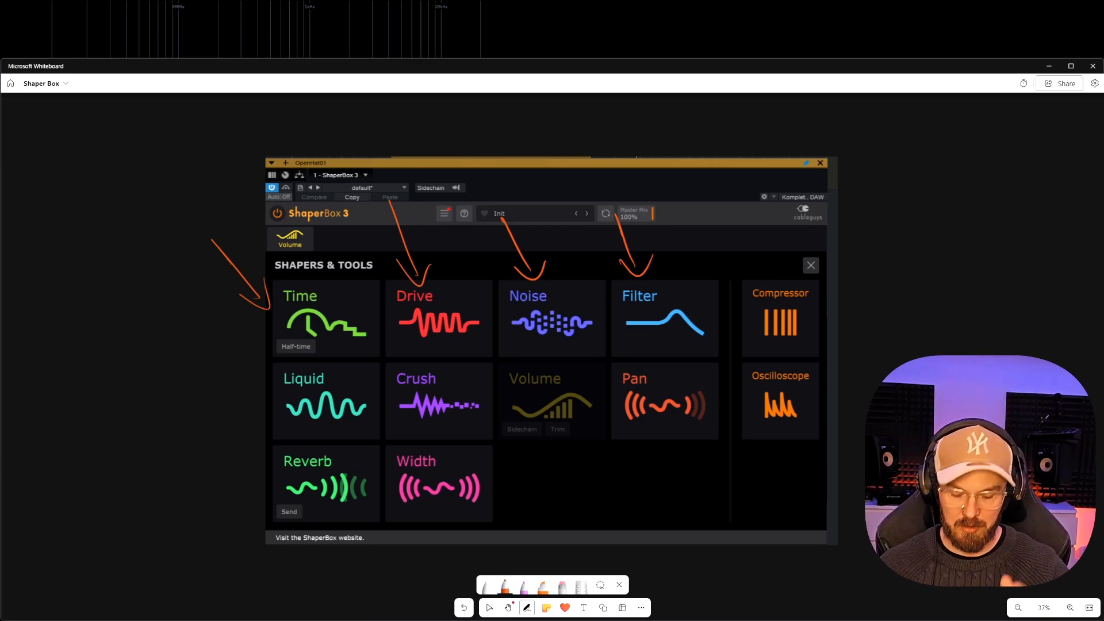
- Draw orange arrows to the Liquid, Crush, Pan, Reverb and Width shapers
drag(201, 340, 253, 393)
drag(222, 379, 253, 395)
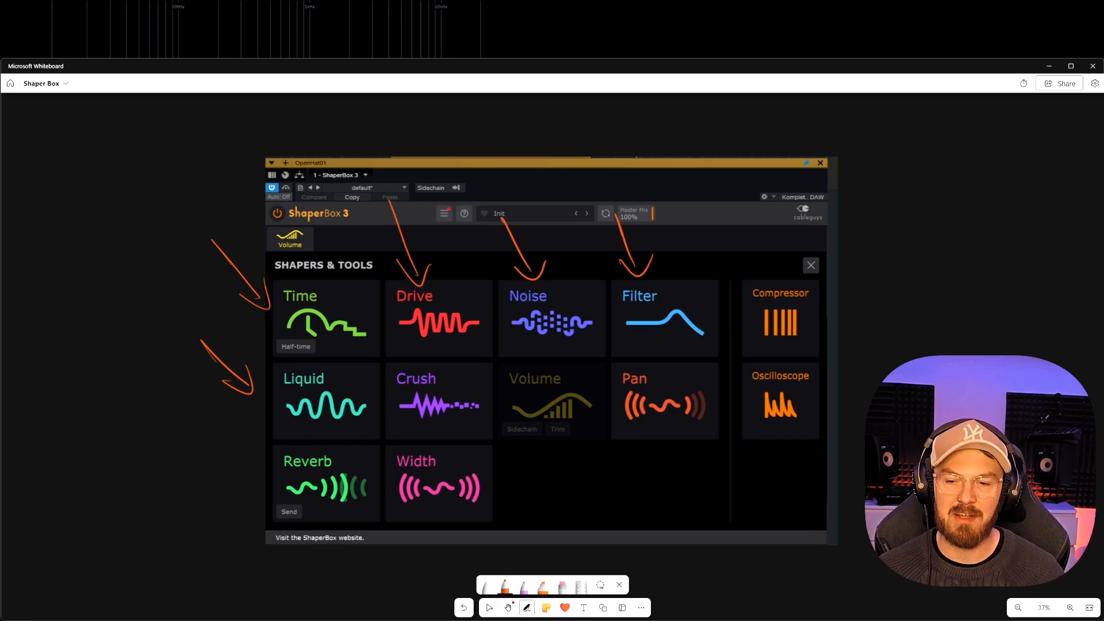
mouse_move(376, 345)
mouse_down()
mouse_move(402, 379)
mouse_move(420, 364)
mouse_up()
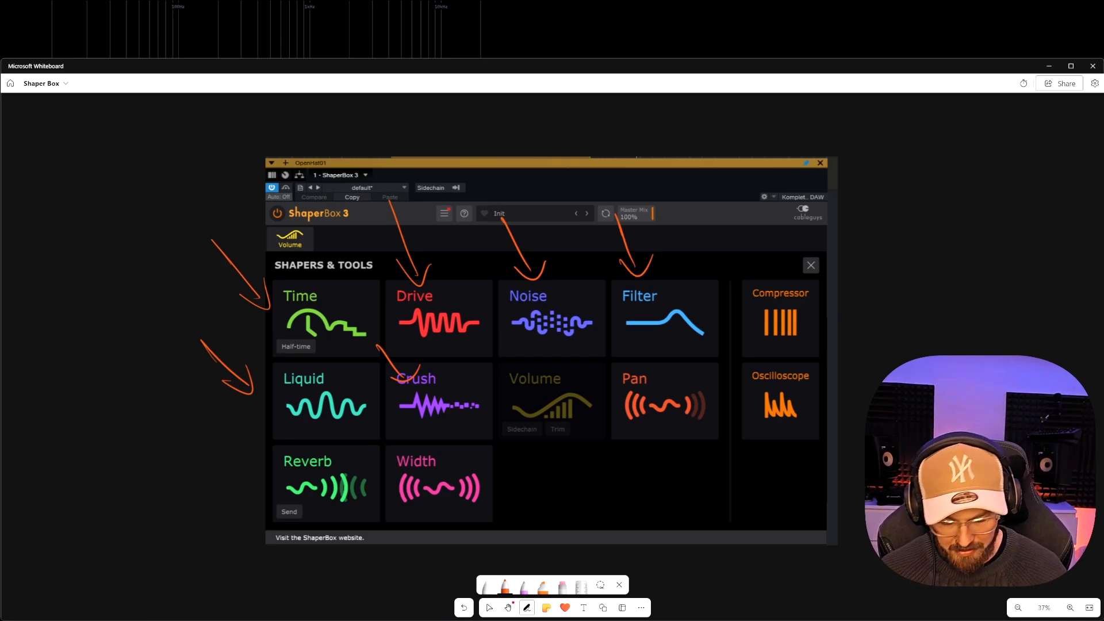
drag(604, 317, 649, 342)
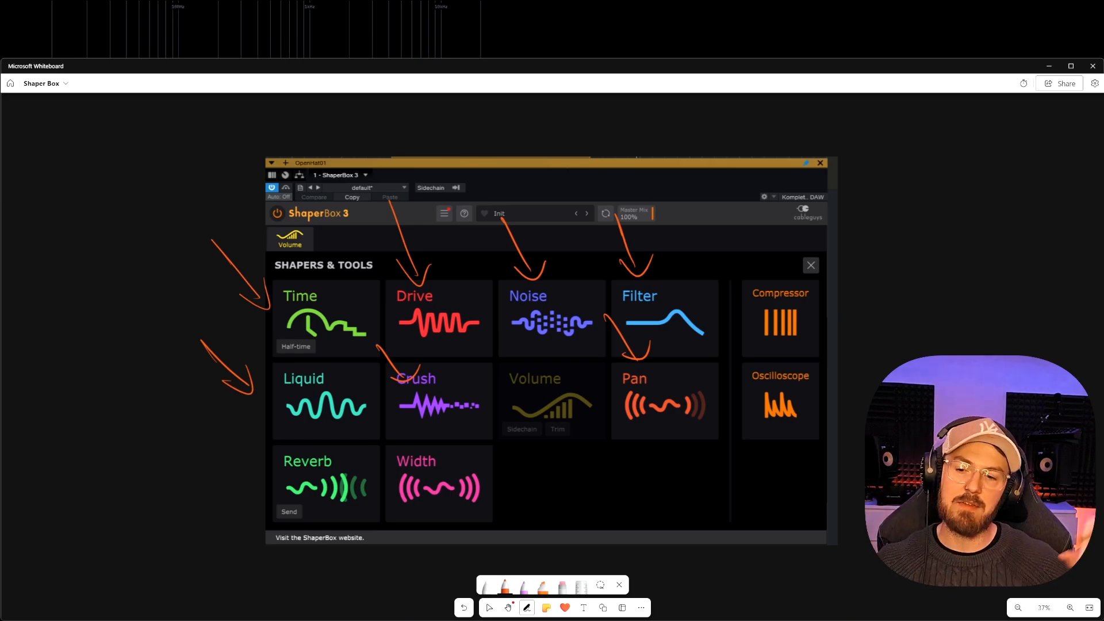
drag(227, 447, 250, 473)
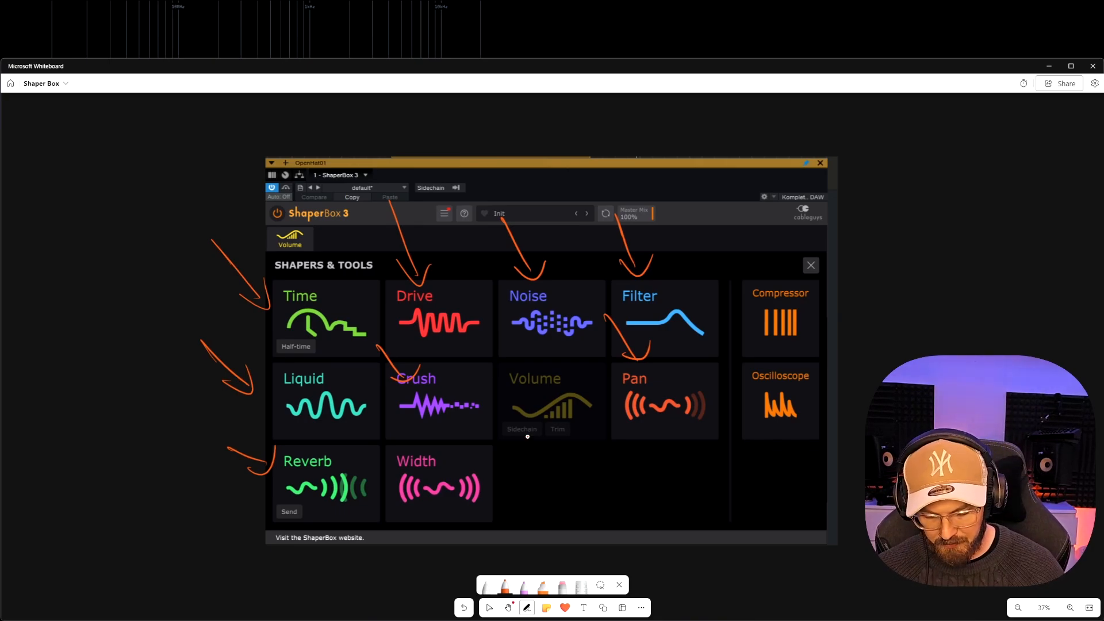
drag(527, 436, 512, 468)
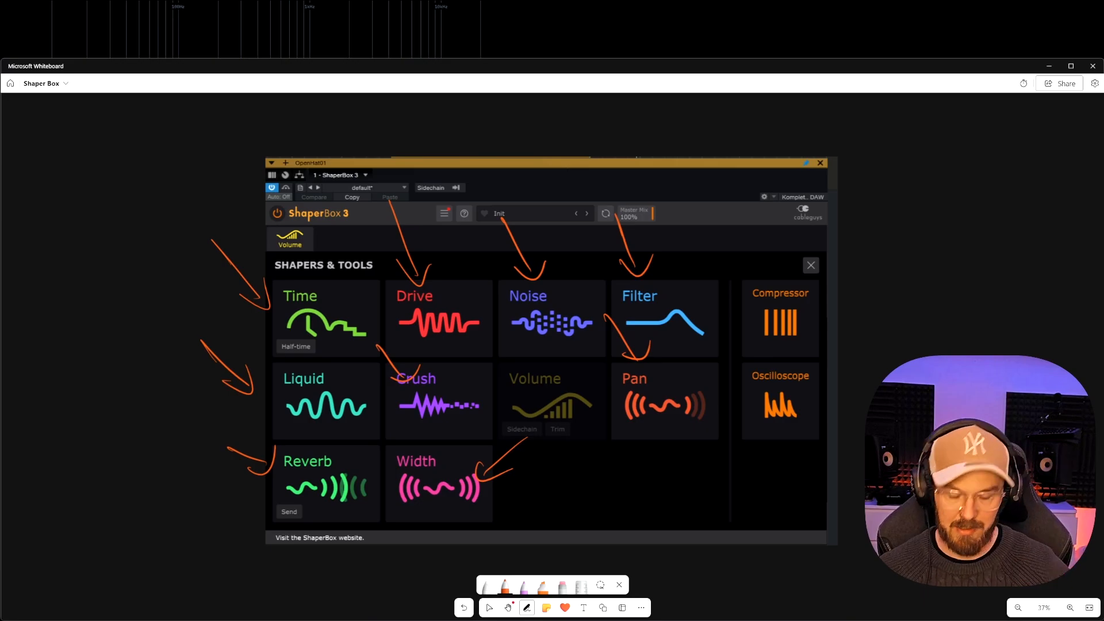
- Erase all the orange arrows from the Shapers & Tools screenshot
click(562, 586)
mouse_move(752, 343)
mouse_down()
mouse_move(499, 463)
mouse_move(407, 377)
mouse_up()
drag(253, 288, 262, 467)
drag(428, 271, 405, 276)
drag(397, 356, 386, 365)
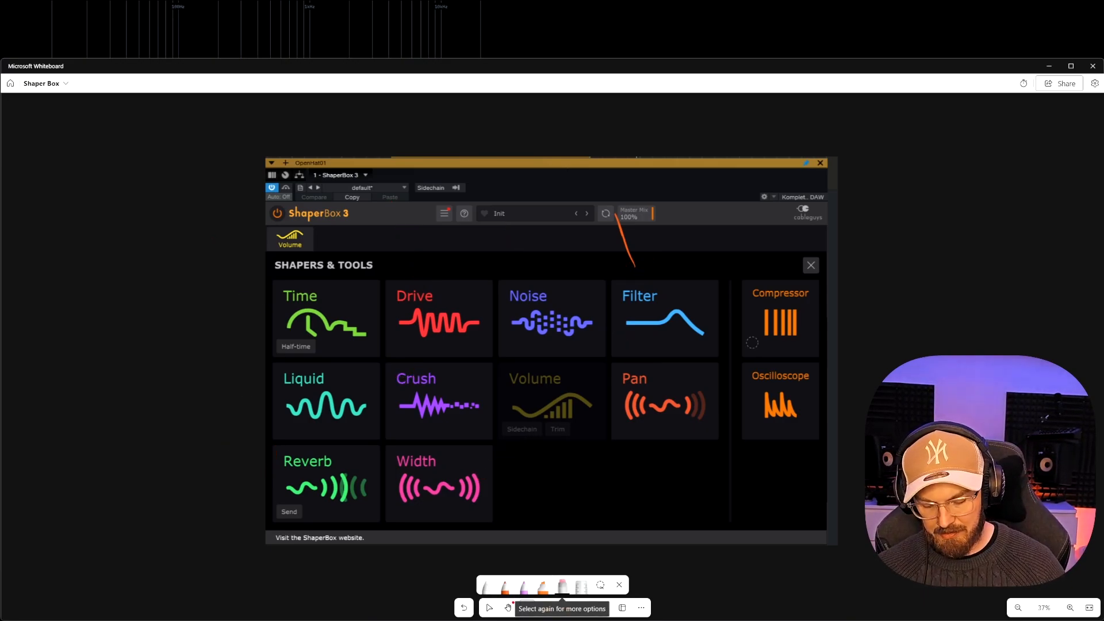
drag(621, 244, 632, 238)
- On the Global Audio Trigger screenshot, draw orange arrows to the Audio settings gear, the trigger icon, the Thresh slider and Sidechain
scroll(814, 478, up, 4)
scroll(814, 478, down, 4)
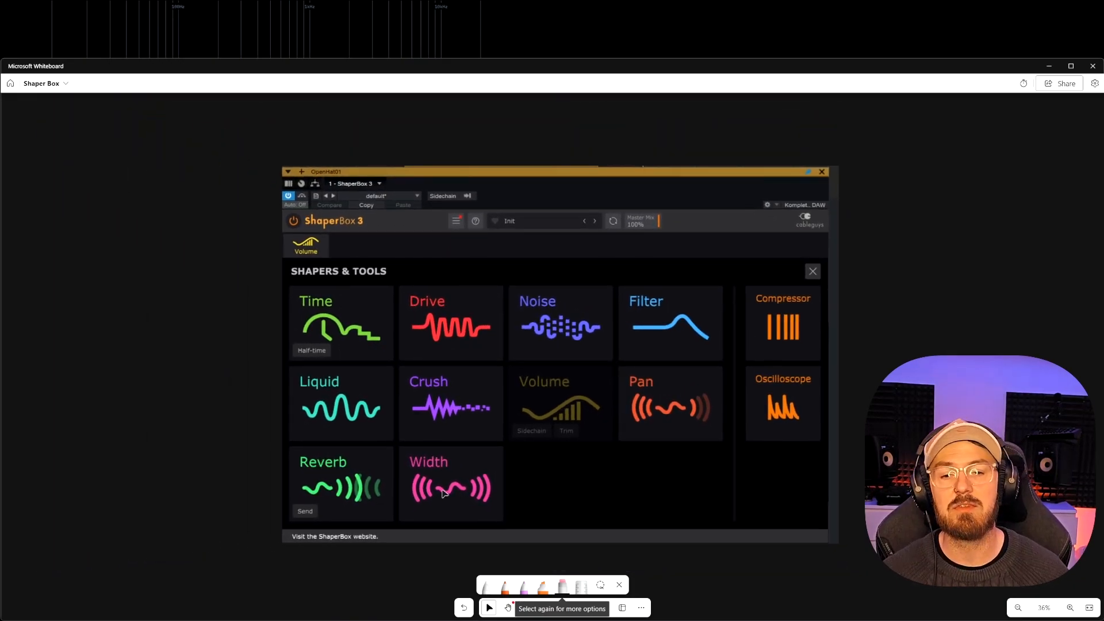
scroll(724, 339, down, 5)
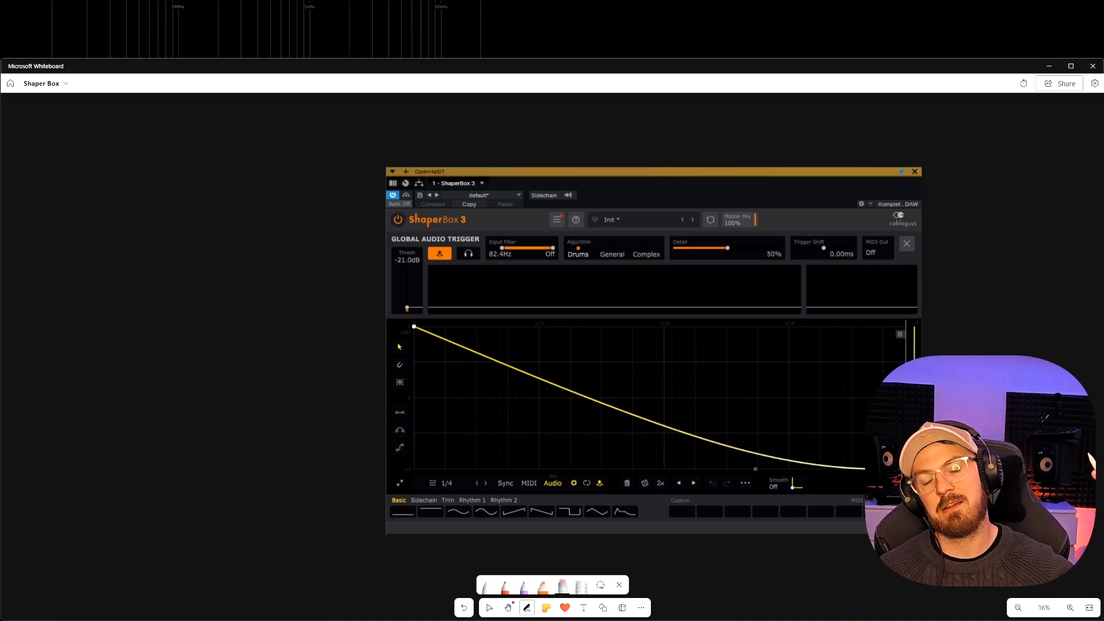
scroll(653, 351, up, 1)
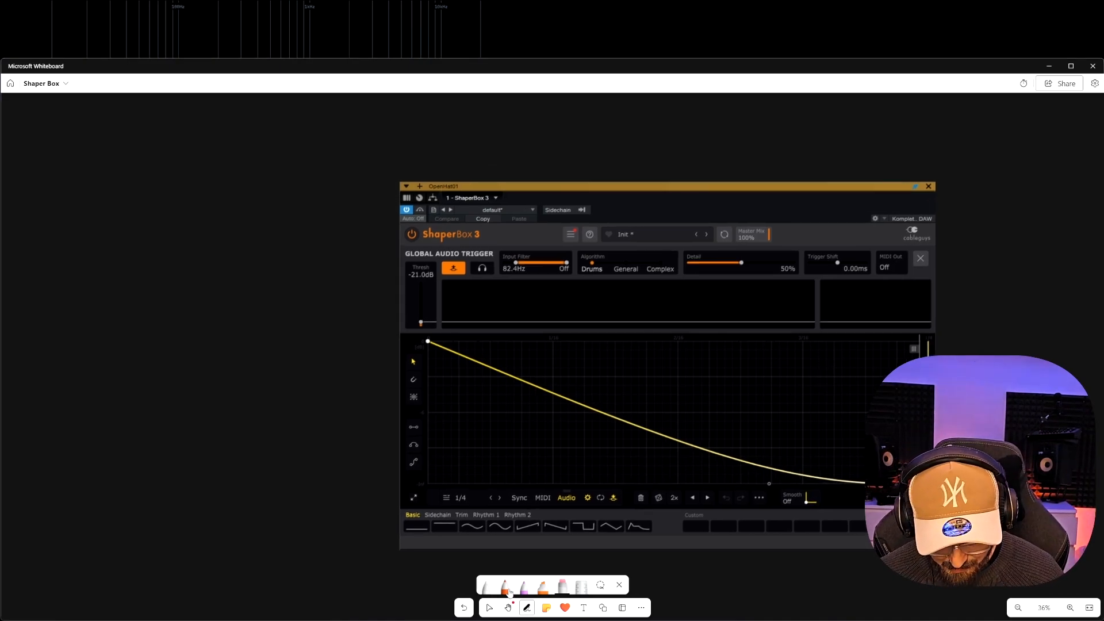
click(507, 589)
click(505, 585)
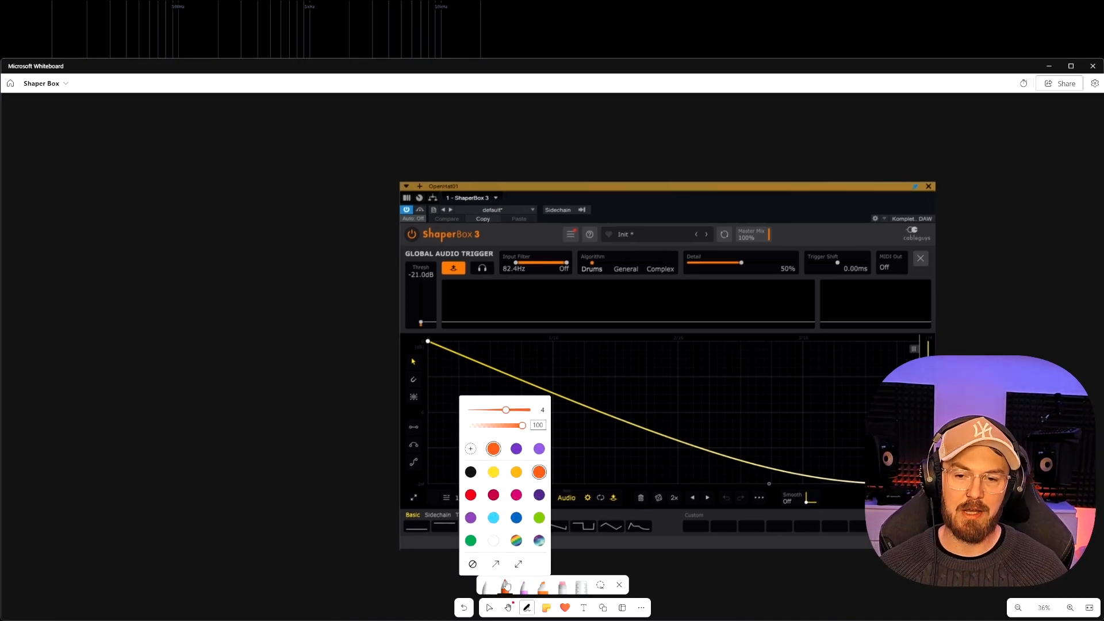
click(489, 607)
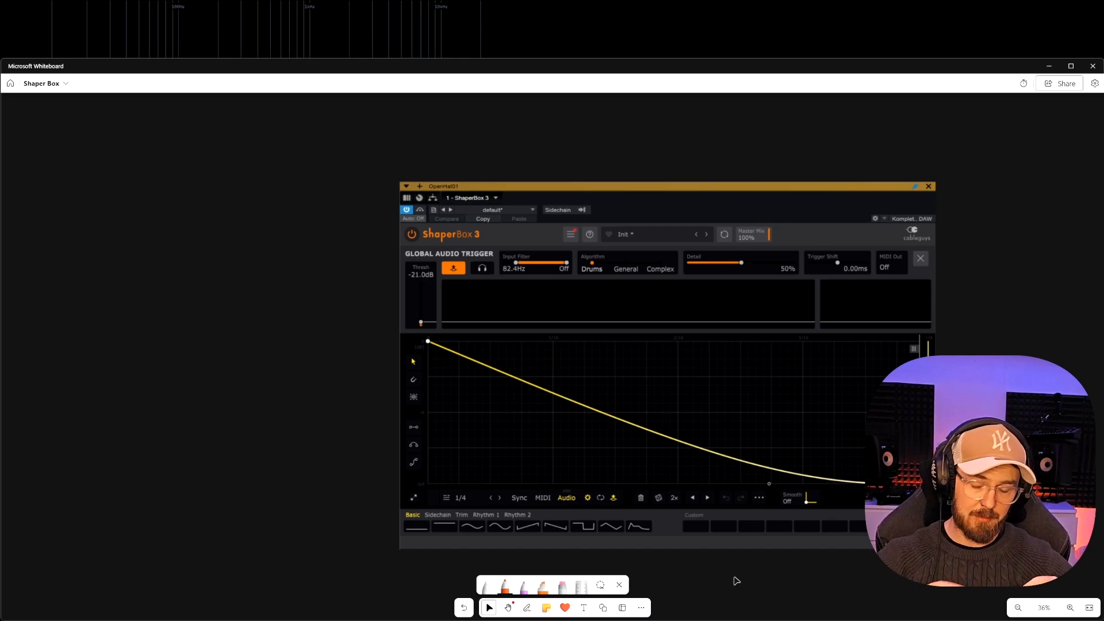
click(526, 607)
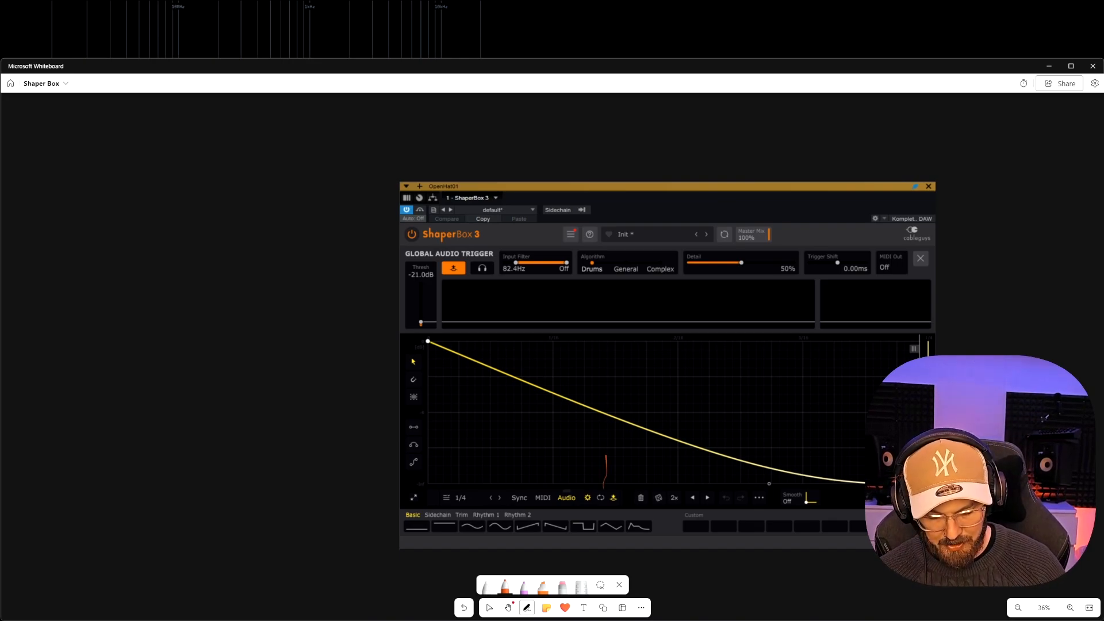
drag(607, 454, 608, 488)
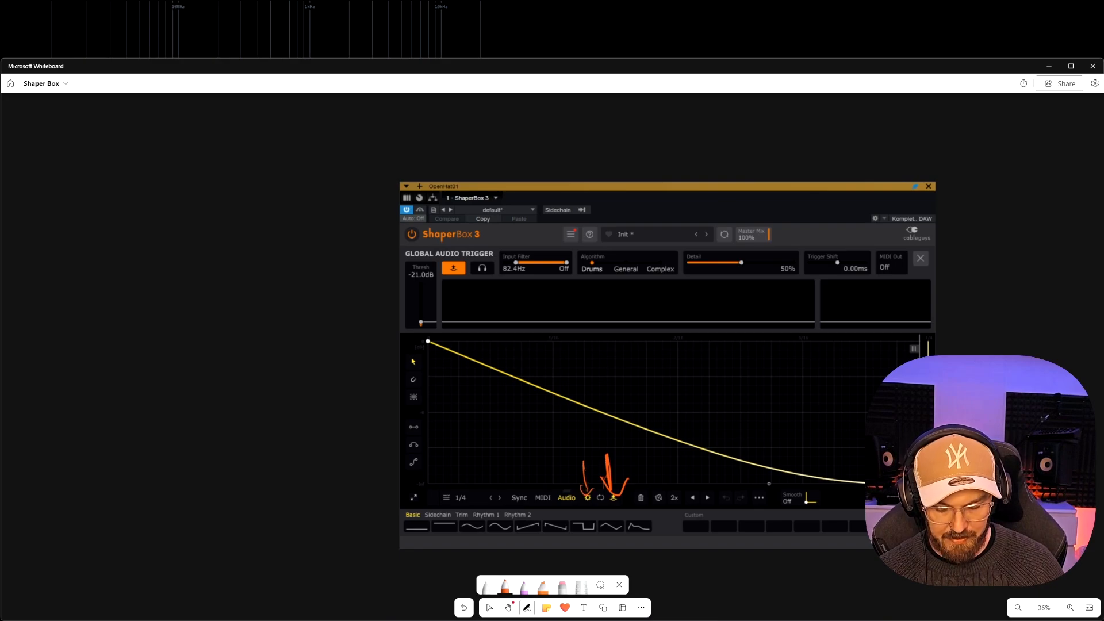
mouse_move(363, 338)
mouse_down()
mouse_move(402, 321)
mouse_move(367, 356)
mouse_up()
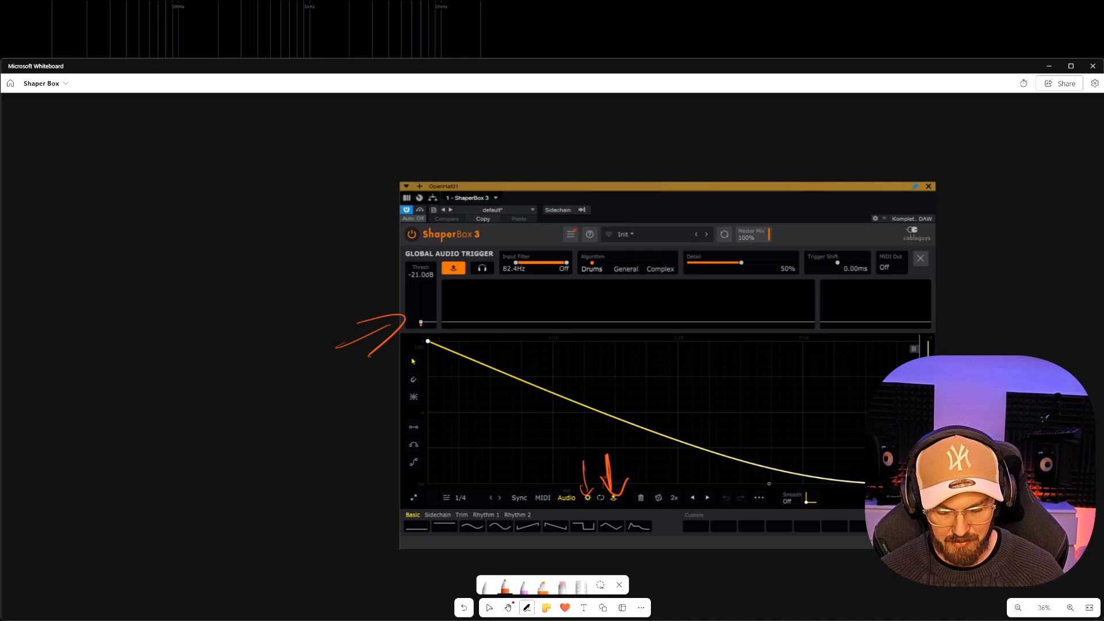
drag(547, 139, 567, 198)
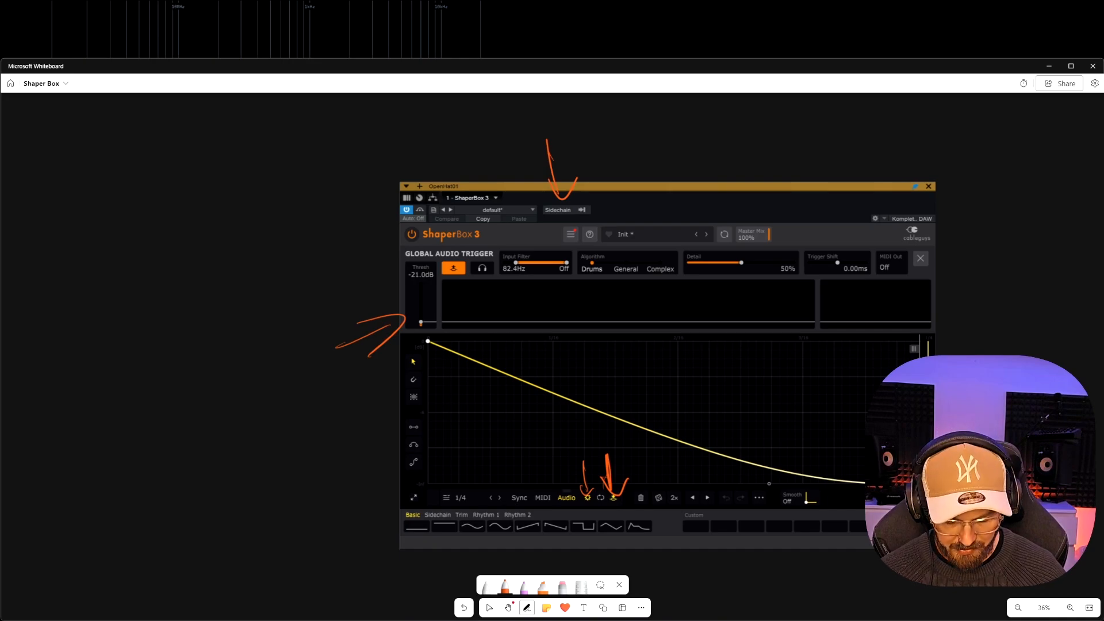
- Switch to Studio One and reshape the ShaperBox Volume curve to hold 0.00 dB up to position 3.39/16 before falling
click(562, 584)
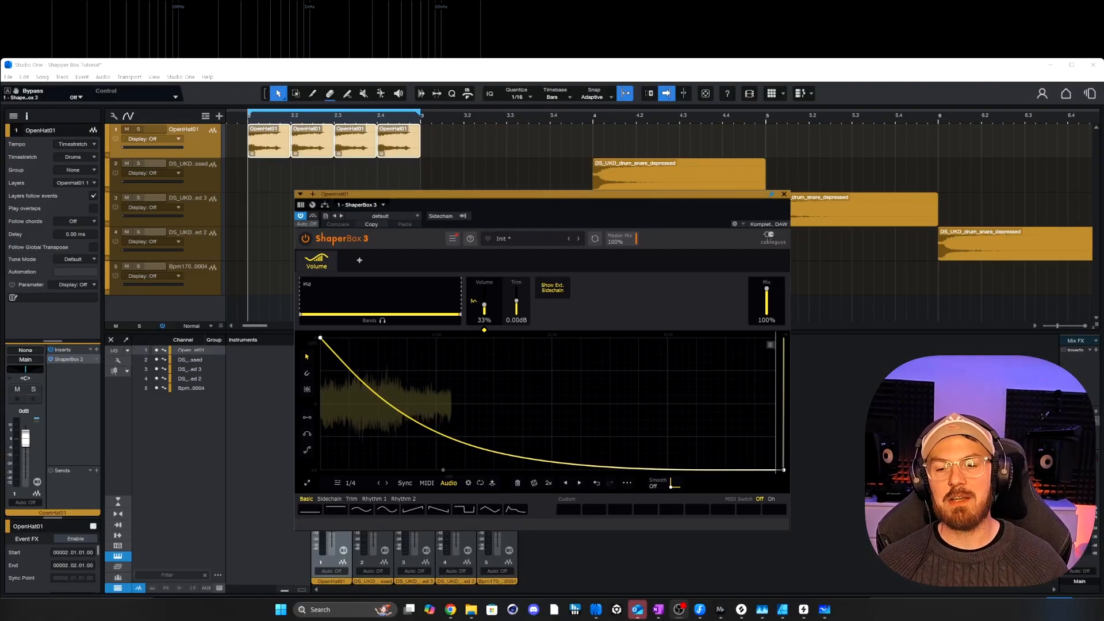
drag(443, 469, 722, 343)
click(671, 344)
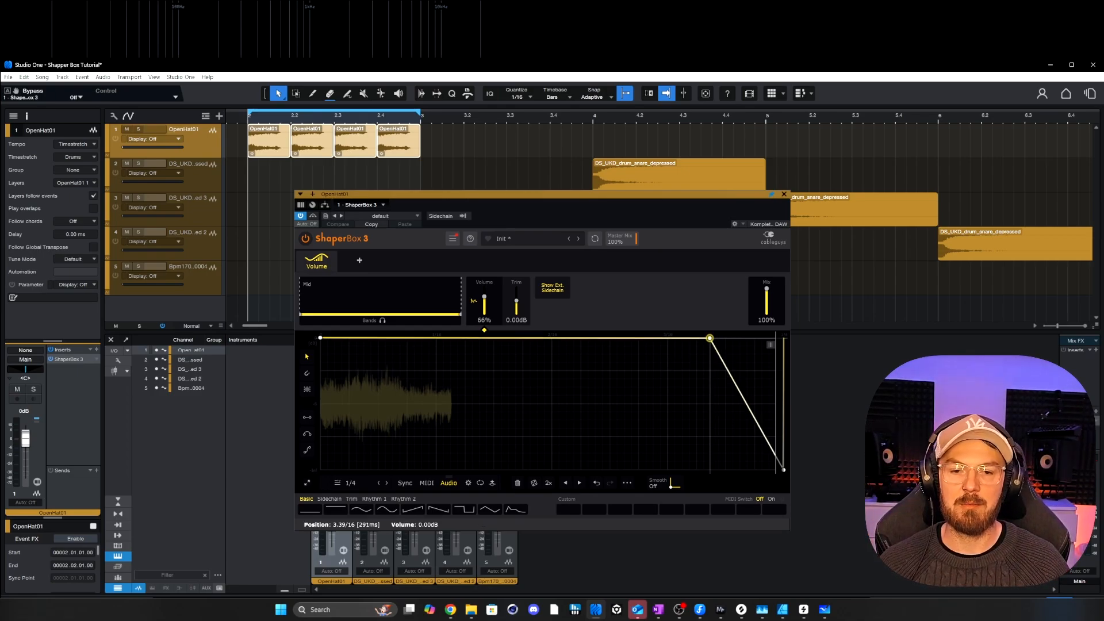
- Move the Volume curve's drop point to position 3.71/16 at 0.00 dB and play the open hat loop
drag(713, 337, 629, 338)
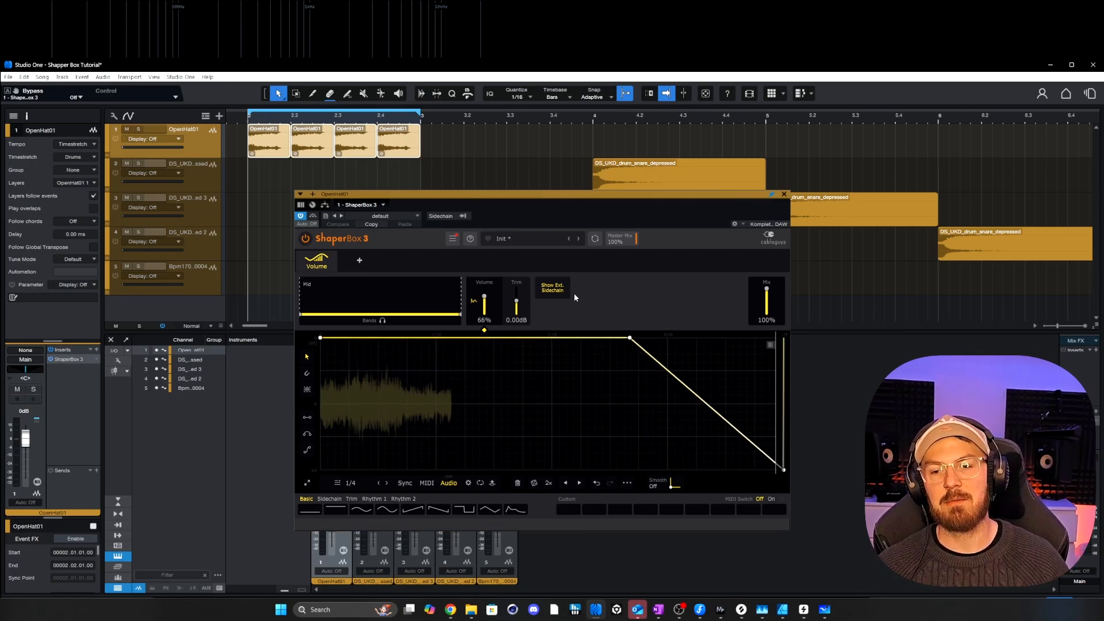
drag(626, 339, 484, 337)
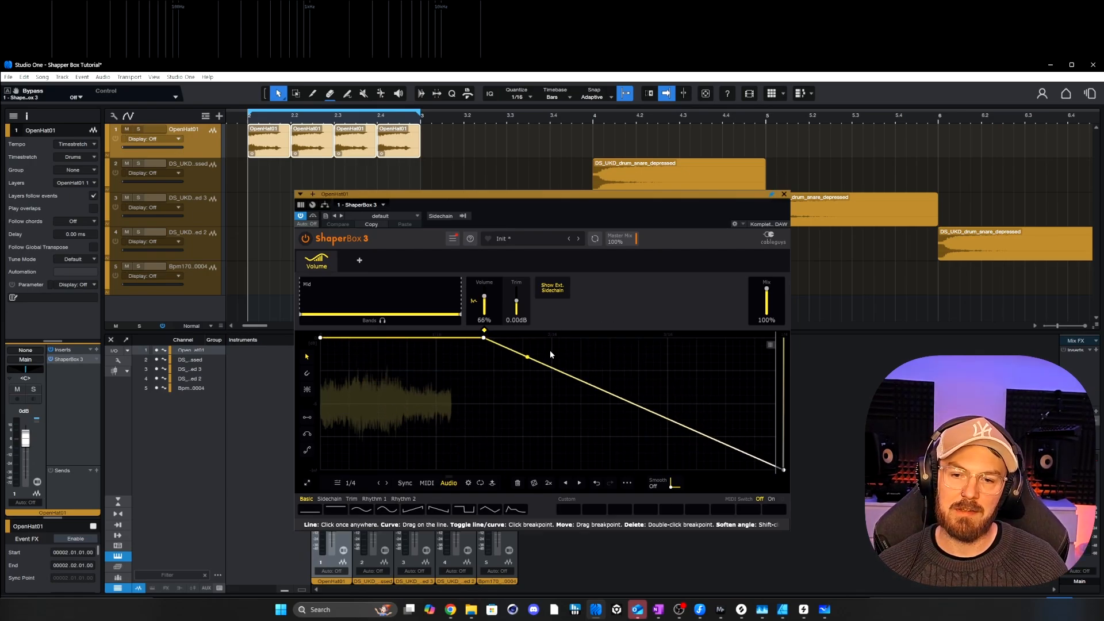
click(481, 341)
click(783, 465)
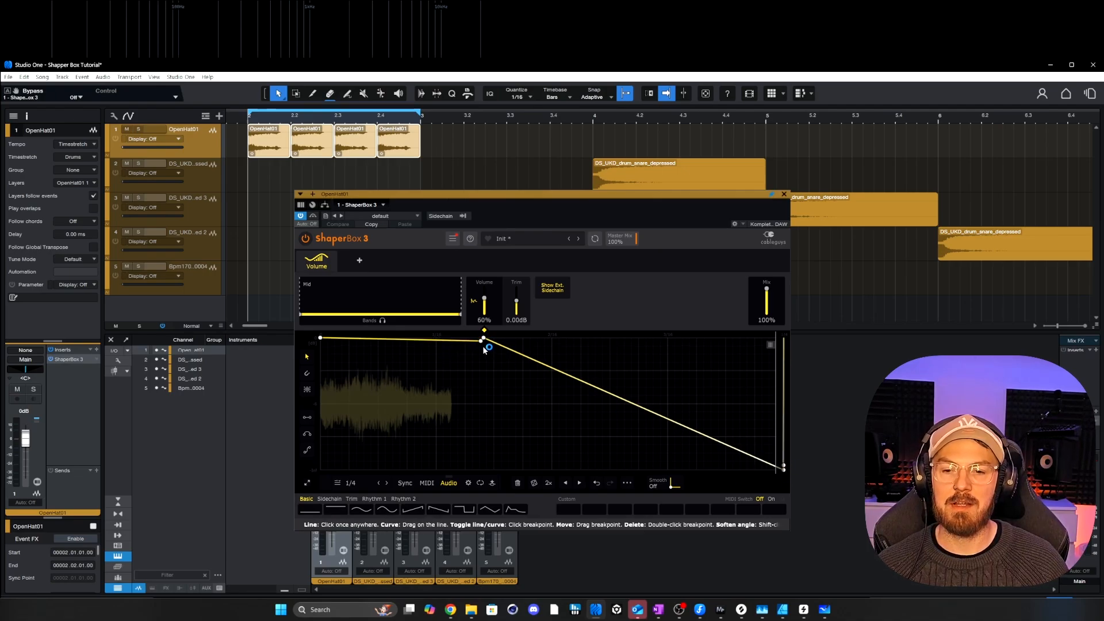
drag(481, 341, 749, 339)
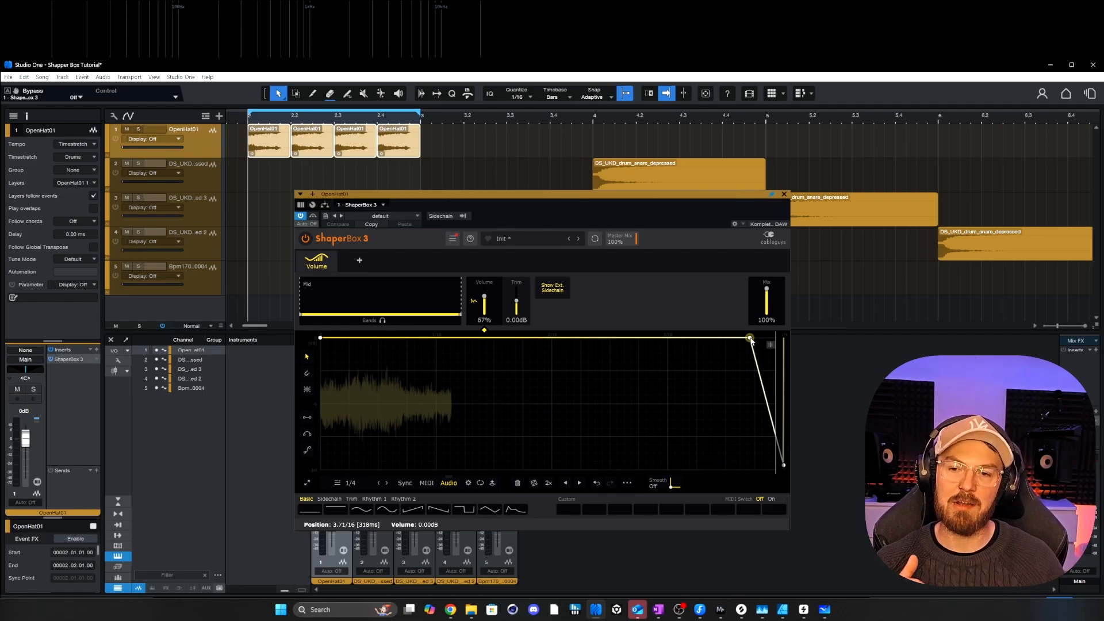
key(space)
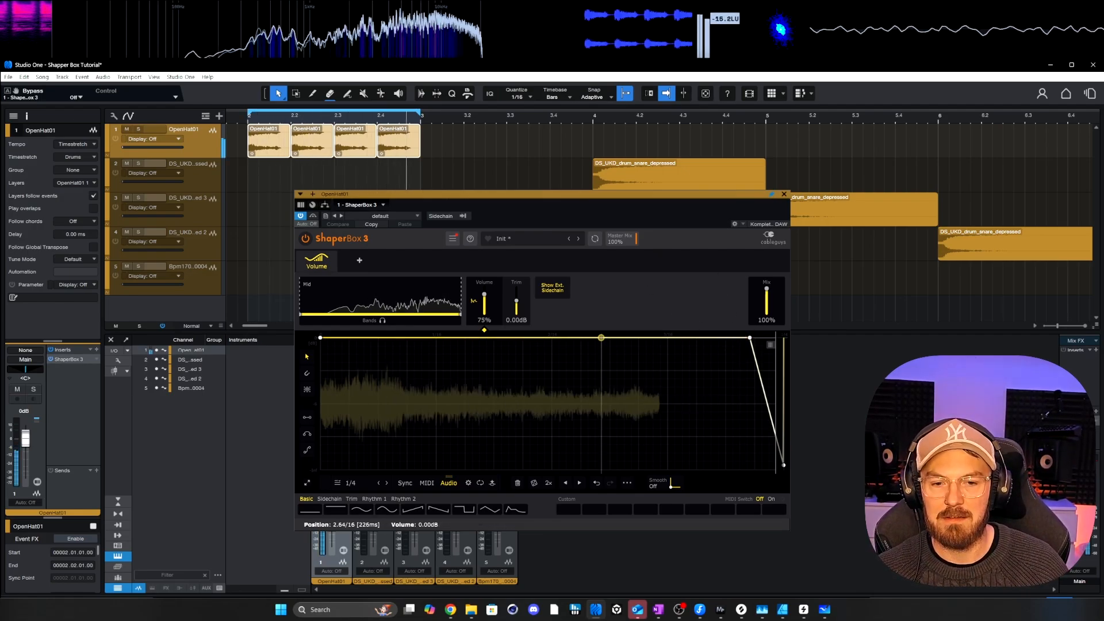
- Reshape the Volume curve into a steep smooth decay, deleting the late low breakpoint and bending the curve with its handle toward 0.28/16
drag(749, 338, 734, 389)
click(345, 339)
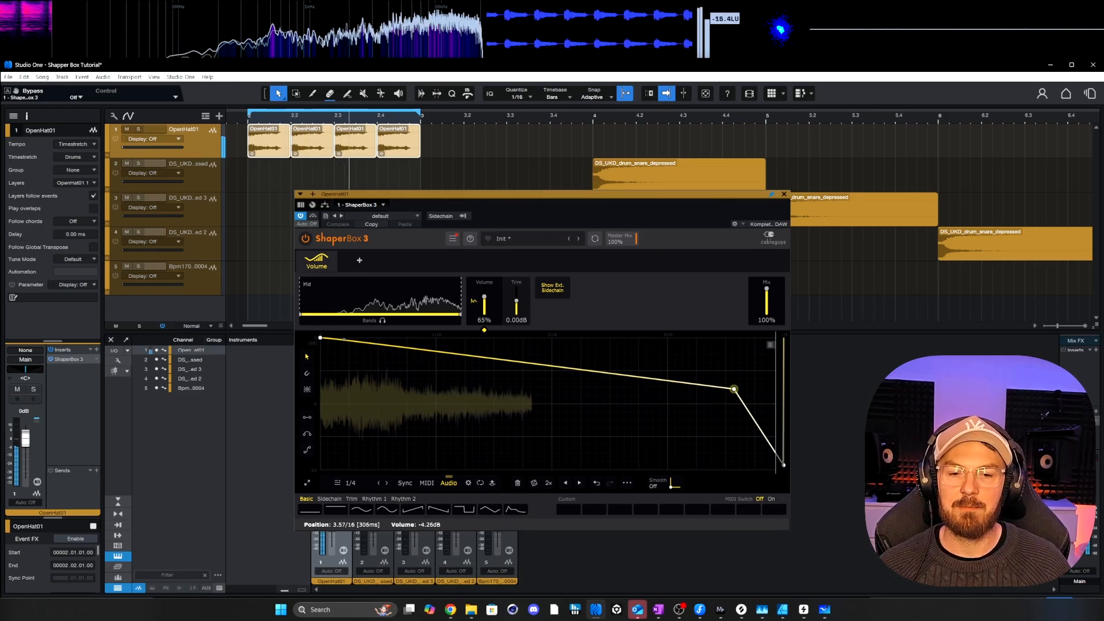
drag(734, 389, 438, 454)
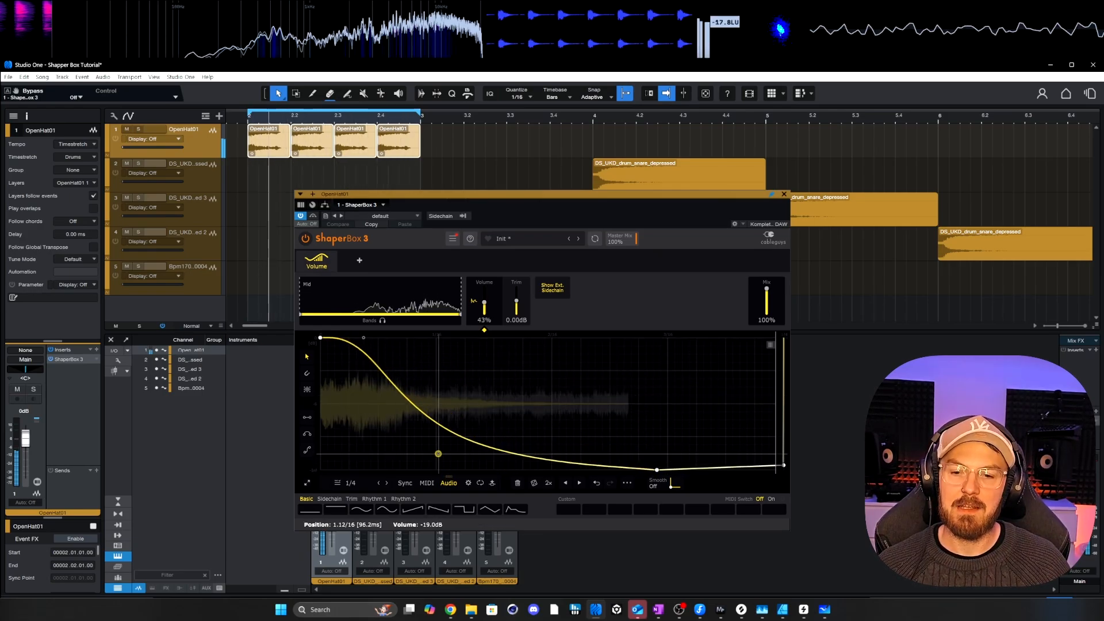
double_click(656, 470)
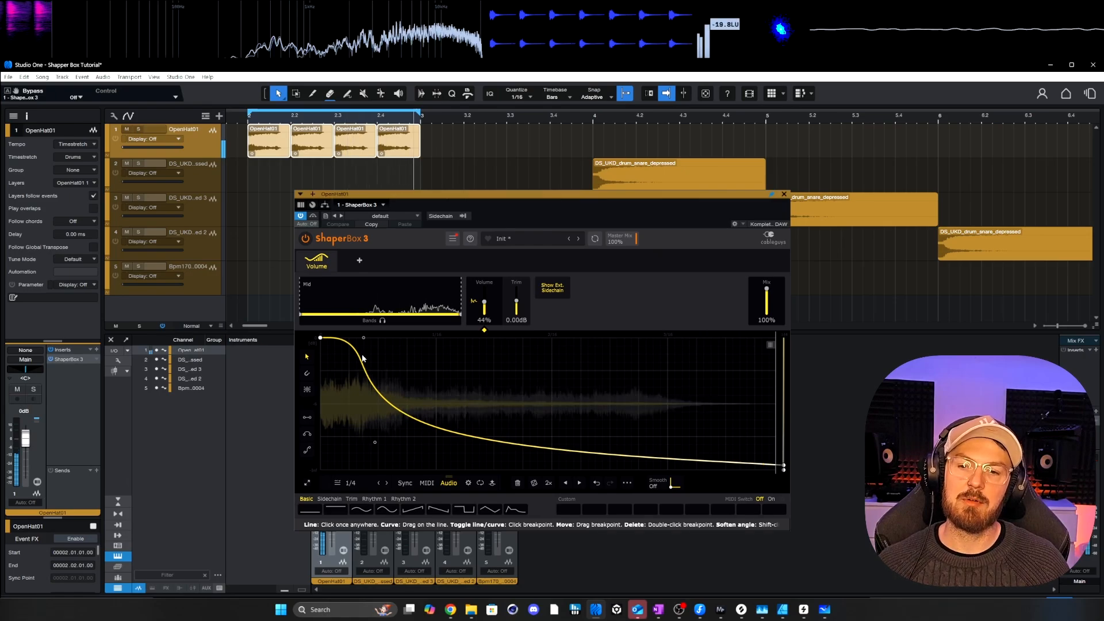
drag(374, 442, 353, 469)
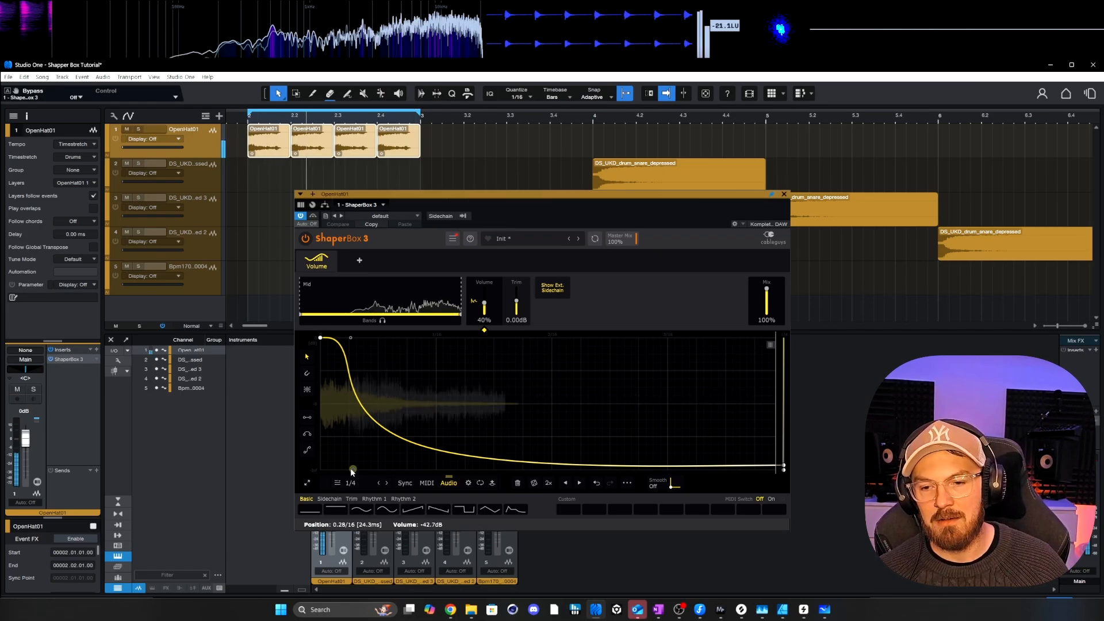
drag(353, 469, 629, 458)
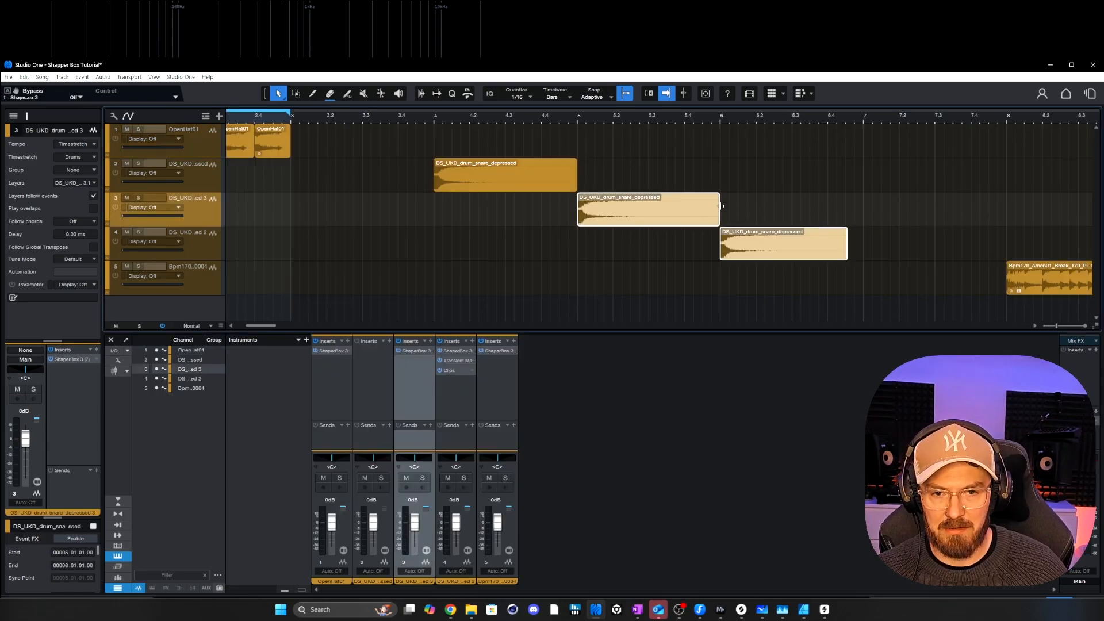
- Extend the snare event on track 4 to bar 7 and set the loop range around all three snare events
click(762, 208)
drag(847, 241, 865, 241)
drag(872, 293, 459, 168)
scroll(442, 167, right, 2)
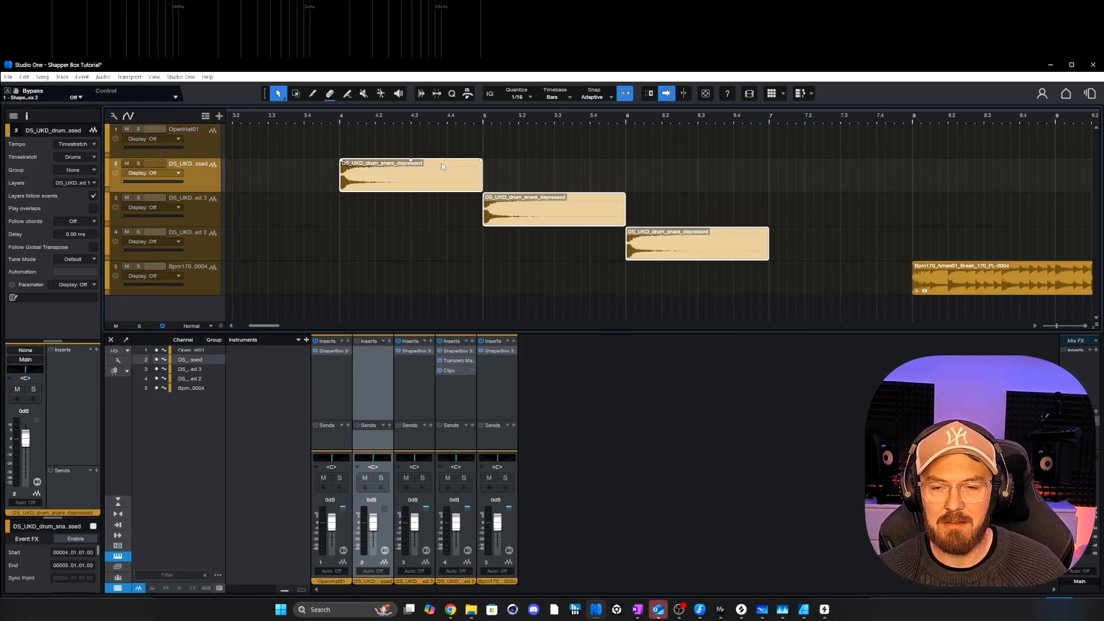
key(p)
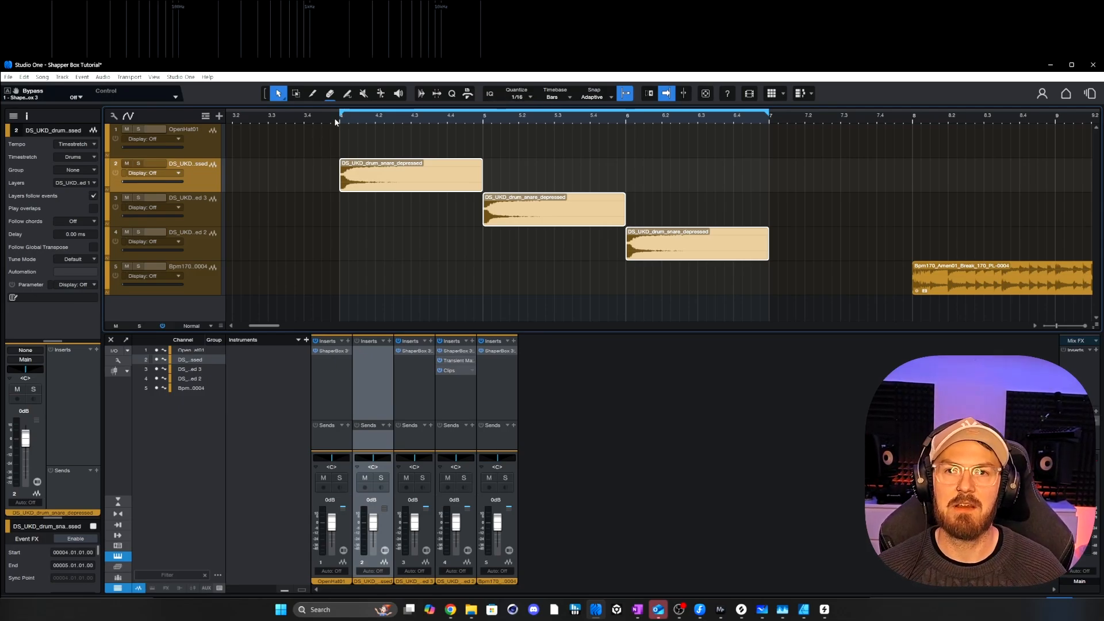
- Set the loop to the snare event on track 2 and play it without ShaperBox
drag(409, 227, 377, 135)
key(p)
key(space)
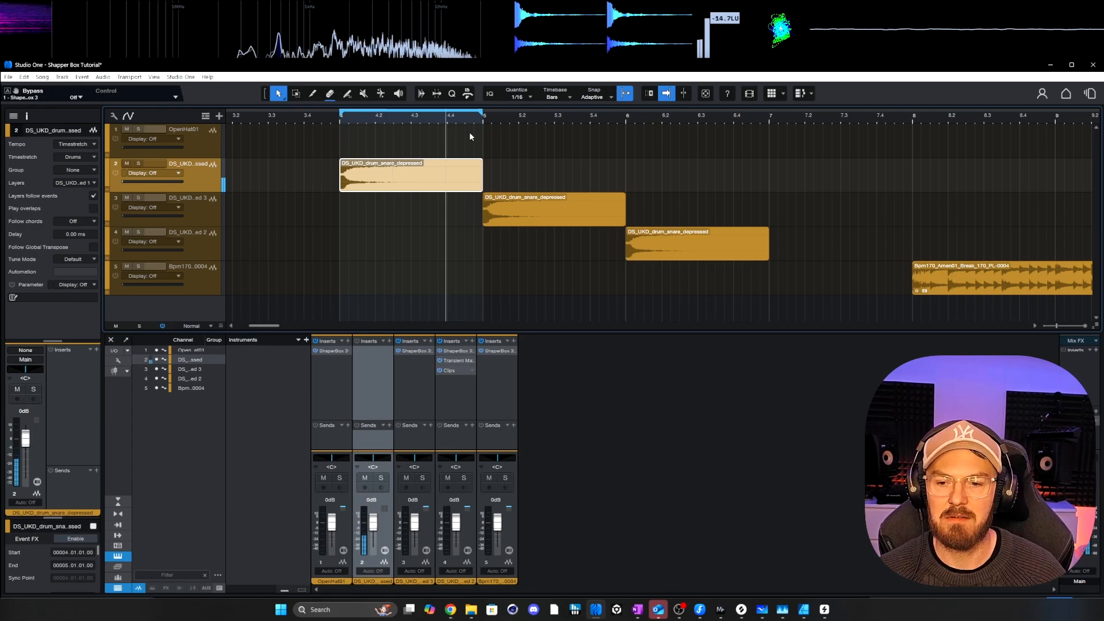
- Set the loop to the track 3 snare event and open its ShaperBox 3 insert clear of the arrangement
drag(553, 138, 563, 234)
key(p)
double_click(413, 351)
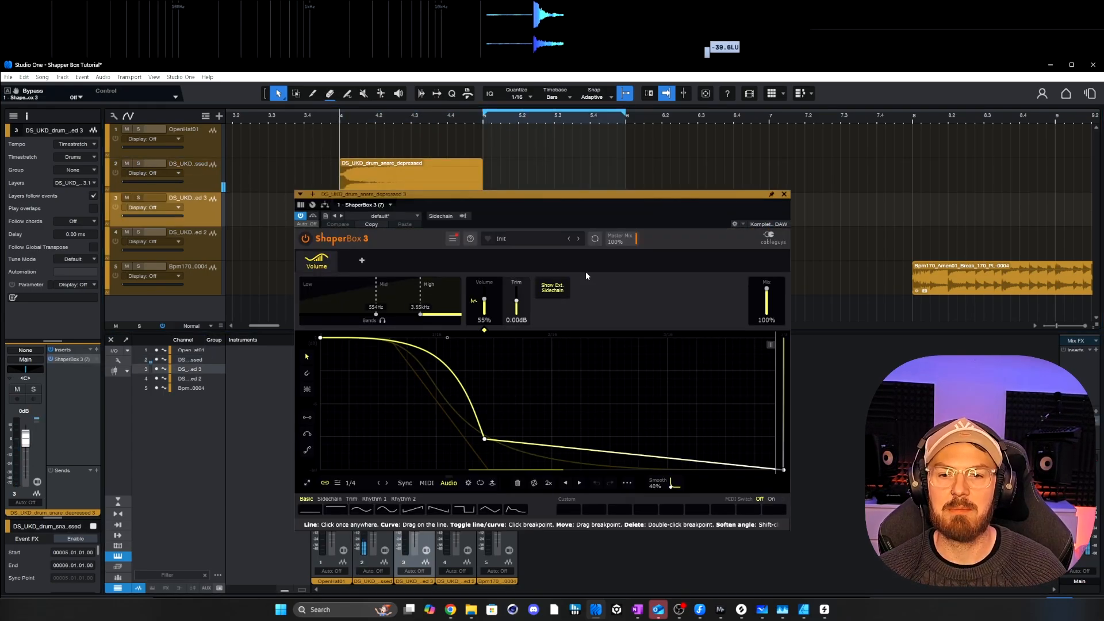
drag(606, 198, 910, 232)
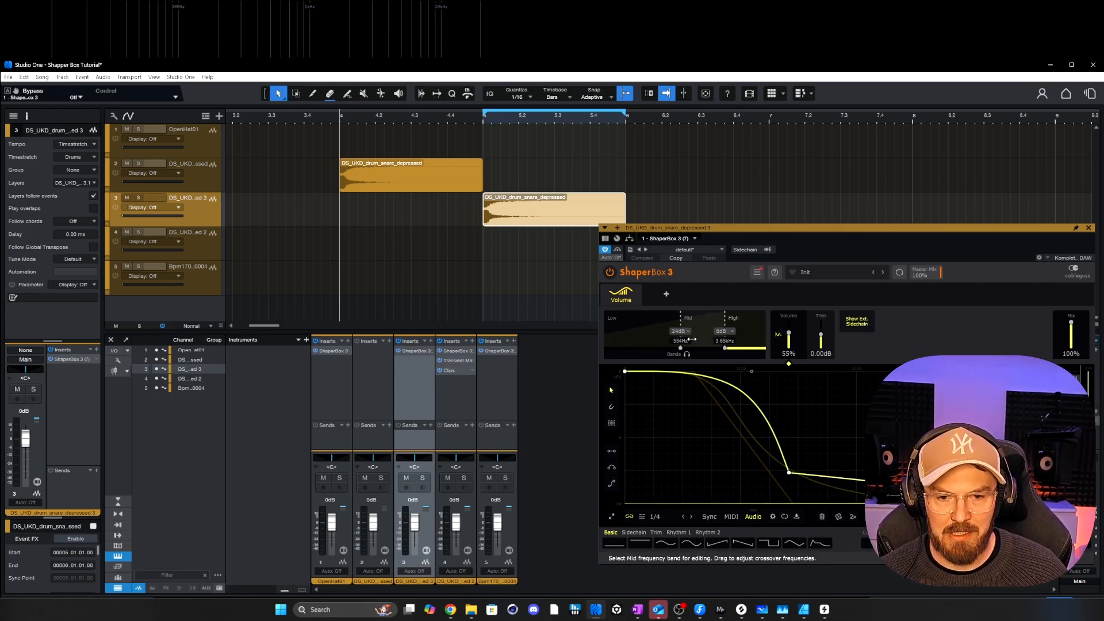
- Examine the separate Low, Mid and High band volume curves of the track 3 snare's ShaperBox, finishing on the High band
click(648, 331)
click(700, 327)
click(741, 328)
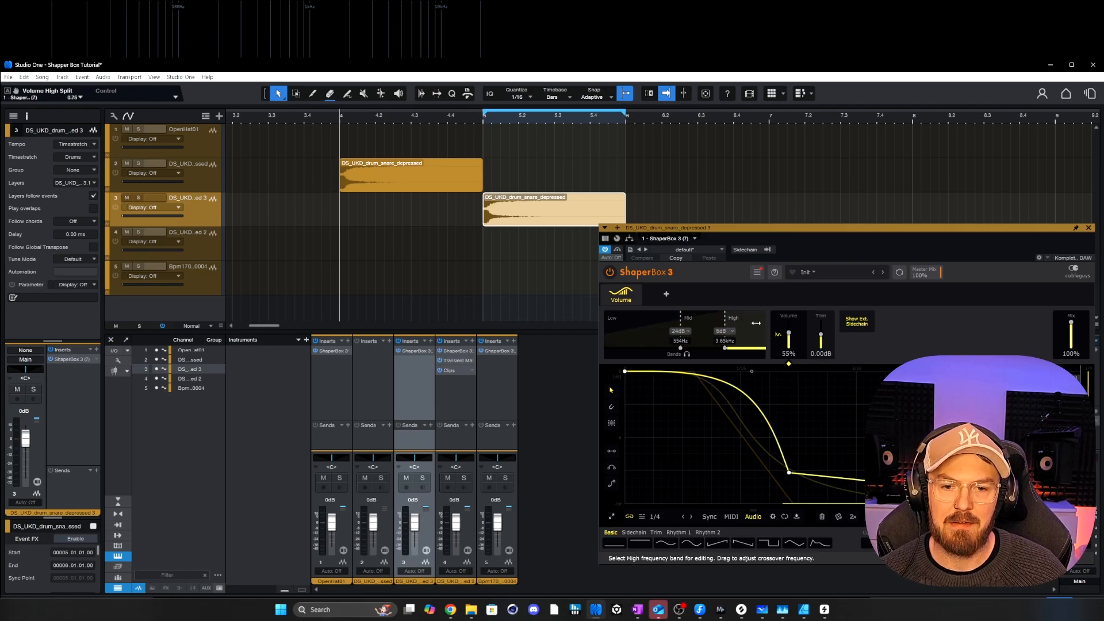
click(699, 327)
click(658, 329)
click(654, 328)
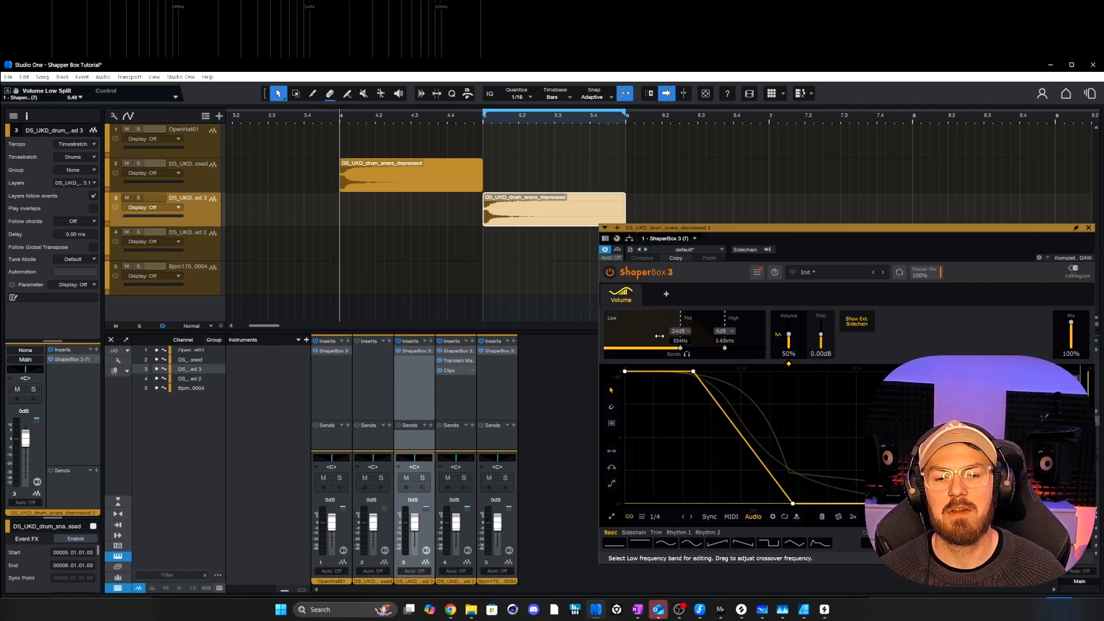
click(716, 322)
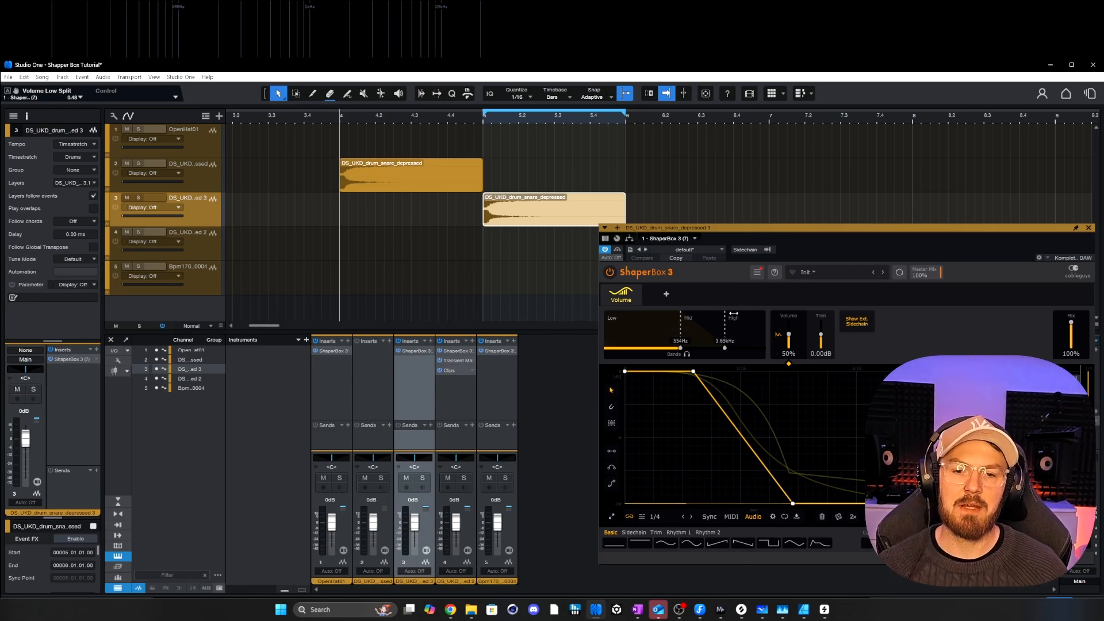
click(753, 325)
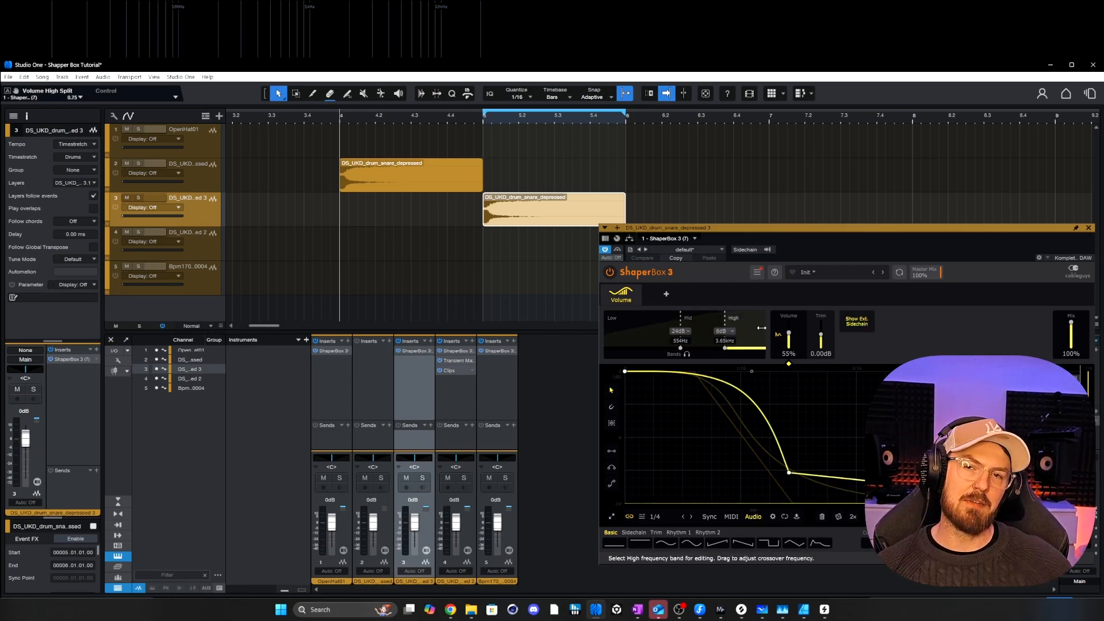
- Play the looped track 3 snare with ShaperBox bypassed and active for comparison, and close the plug-in window
click(594, 208)
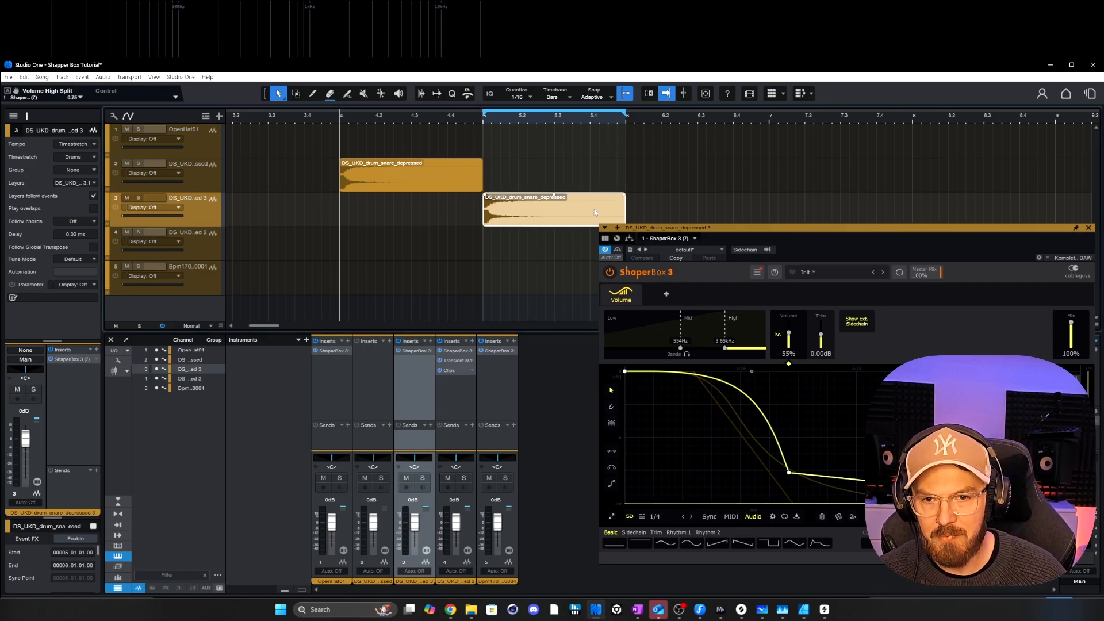
scroll(597, 214, right, 1)
key(l)
key(space)
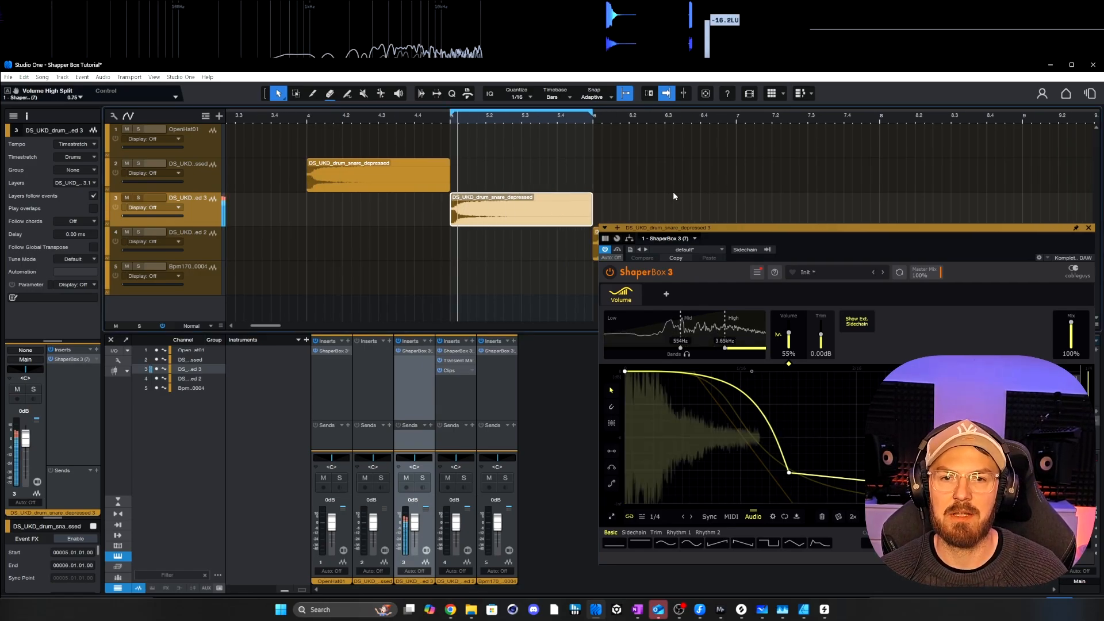
key(space)
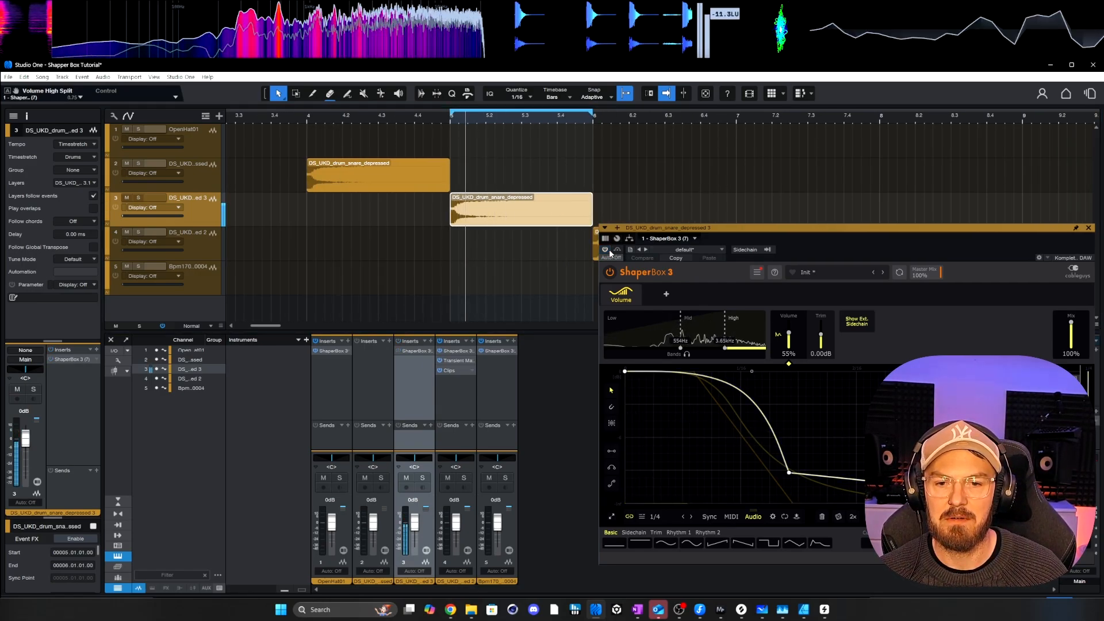
key(space)
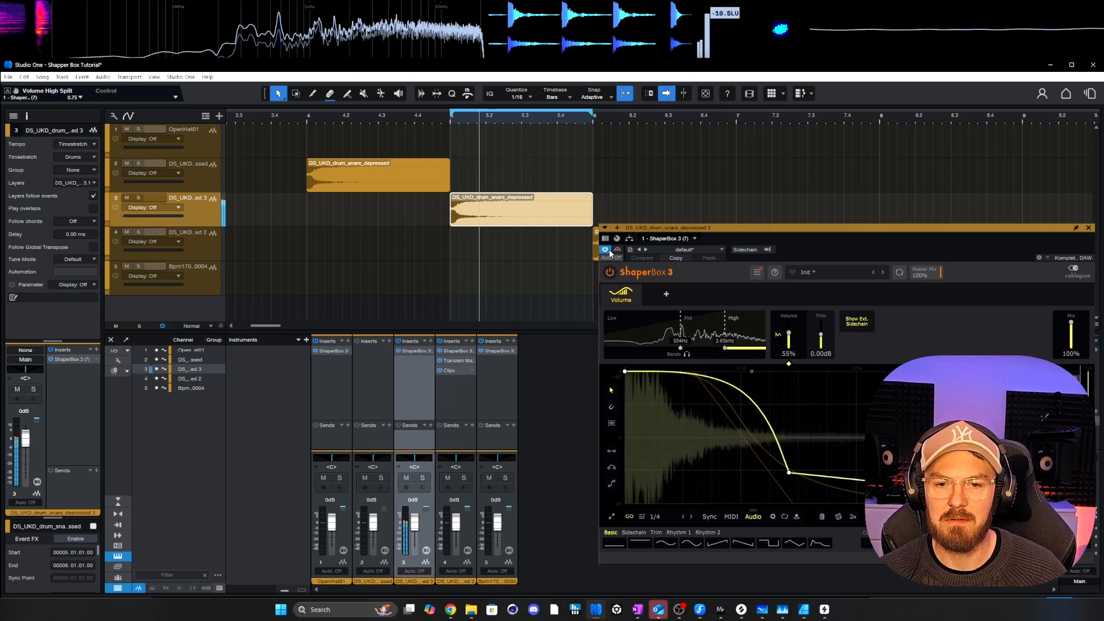
key(space)
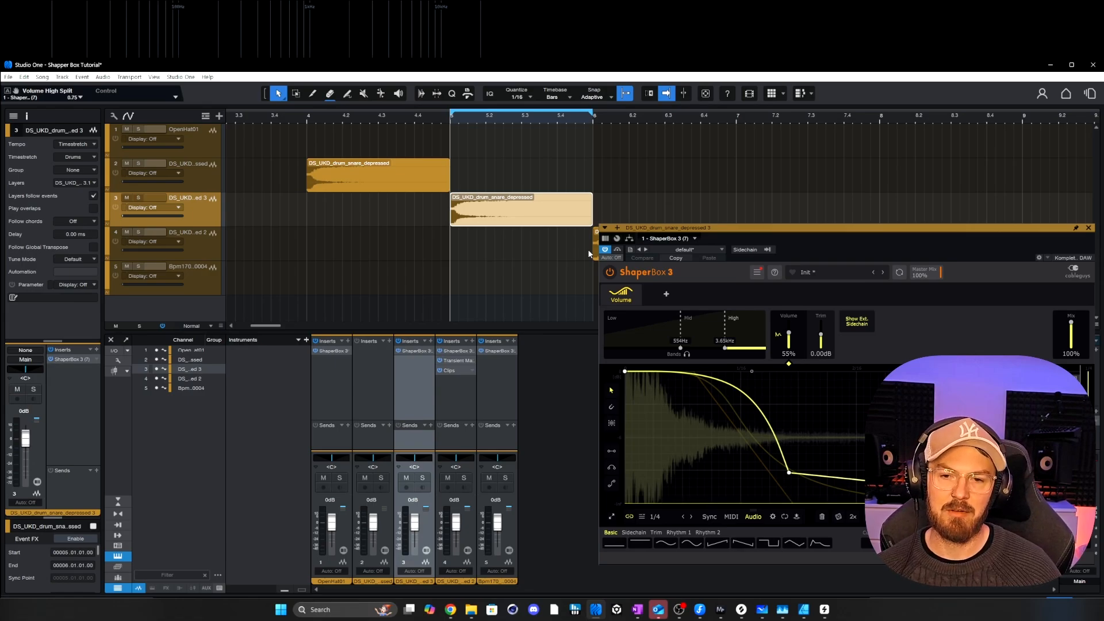
click(1089, 228)
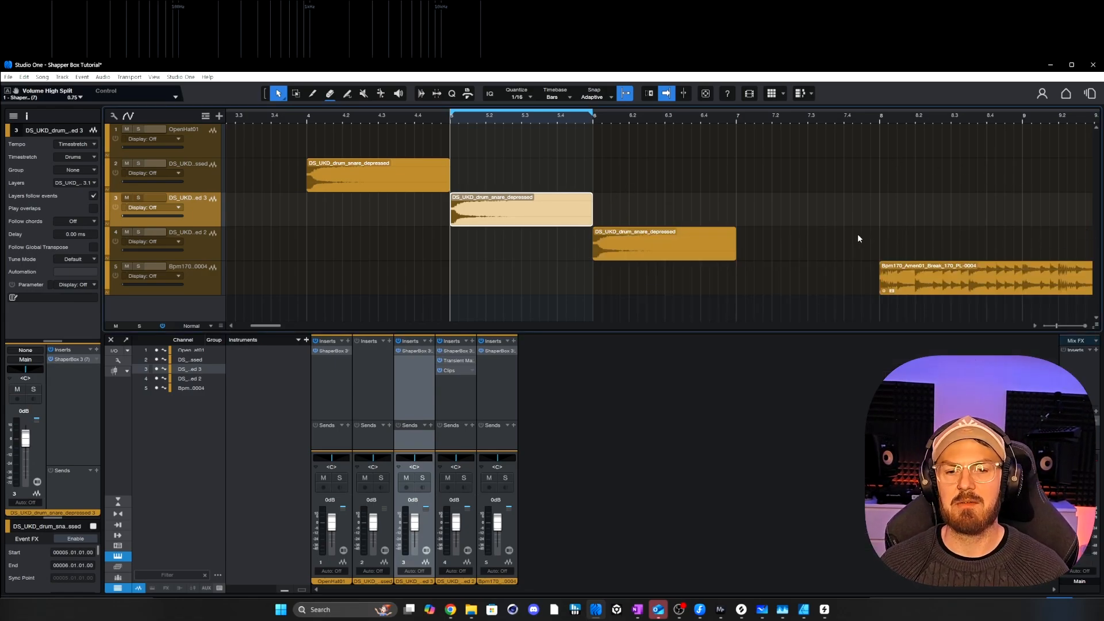
- Set the loop to the processed snare event on track 4 and listen to it
click(695, 248)
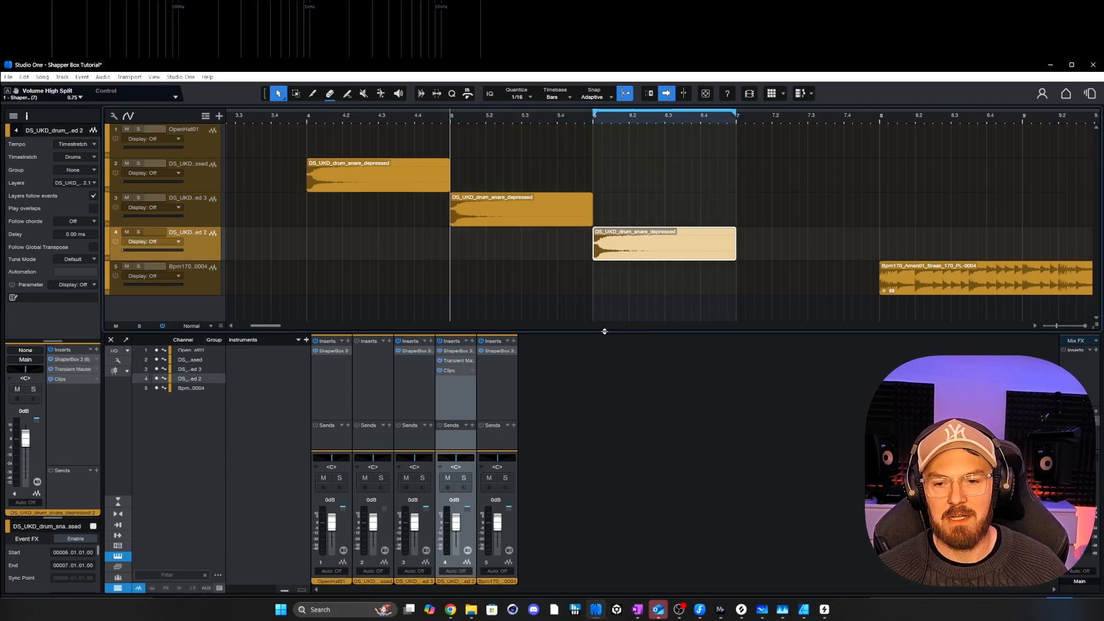
key(space)
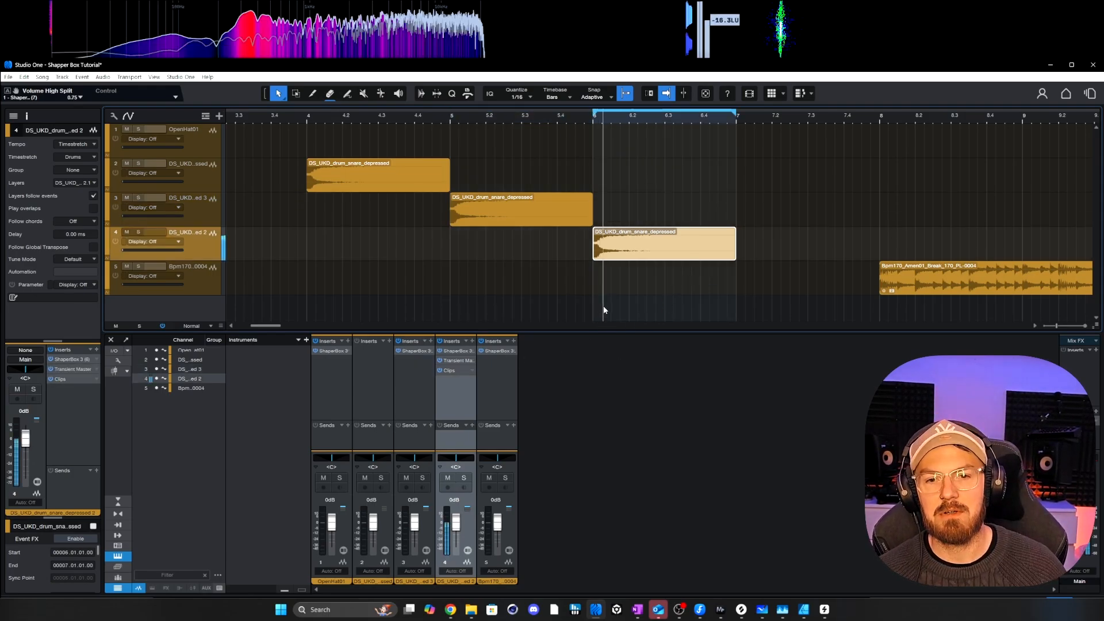
key(space)
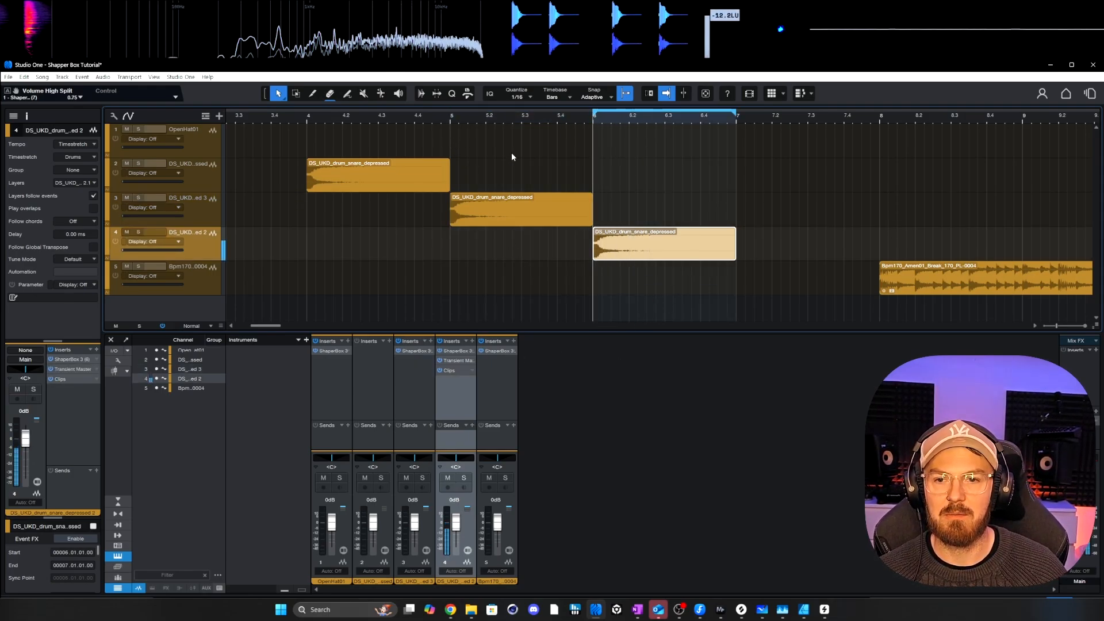
- Play the track 3 and track 4 snares looped together, and return the loop to the track 4 snare alone
click(520, 201)
drag(540, 168, 686, 304)
key(p)
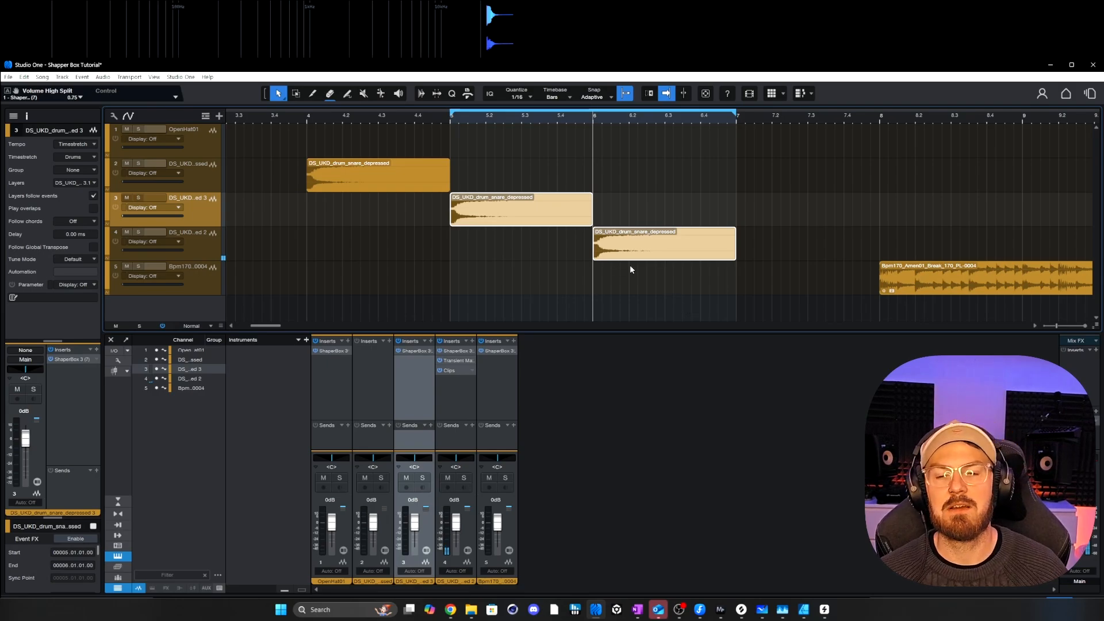
key(space)
click(641, 249)
key(p)
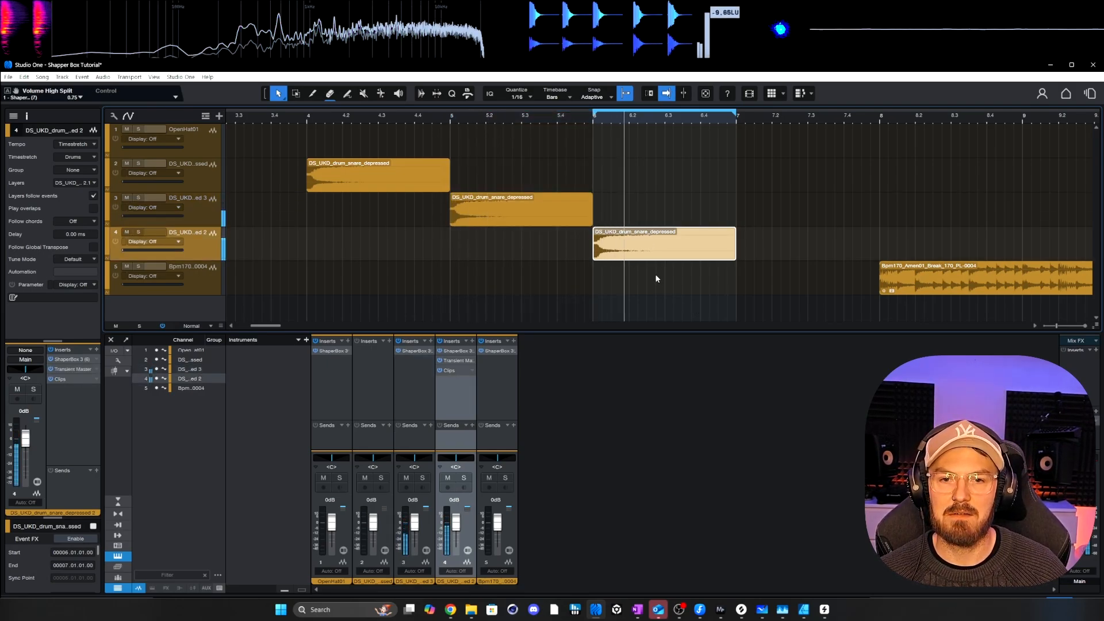
key(space)
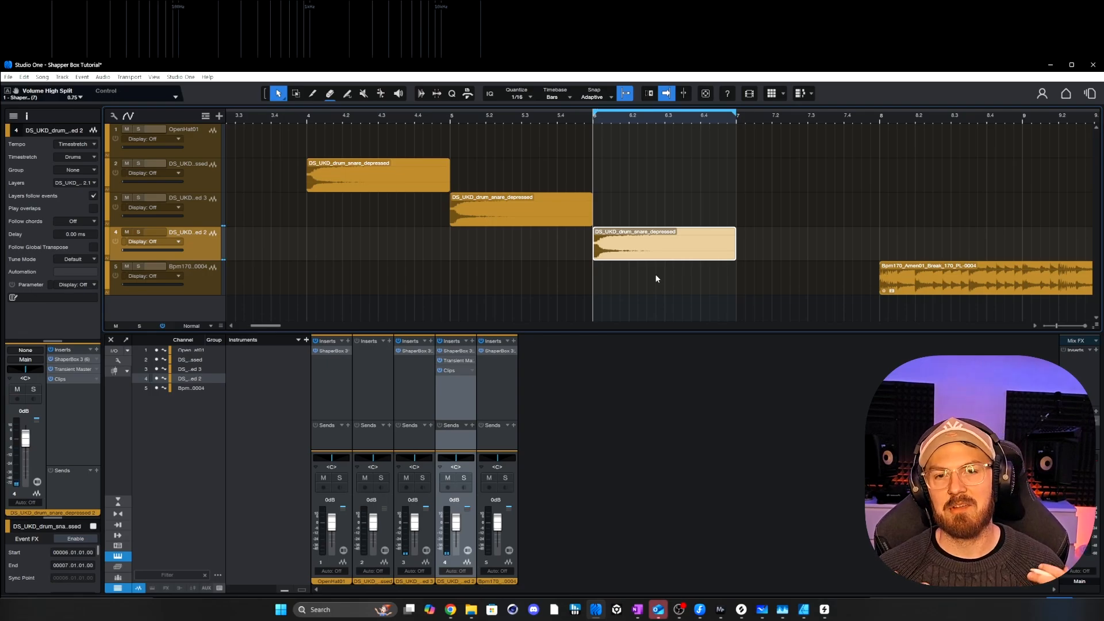
- Turn on the automatable bypass for ShaperBox on the Amen break in track 5 and listen to the loop
scroll(836, 263, down, 1)
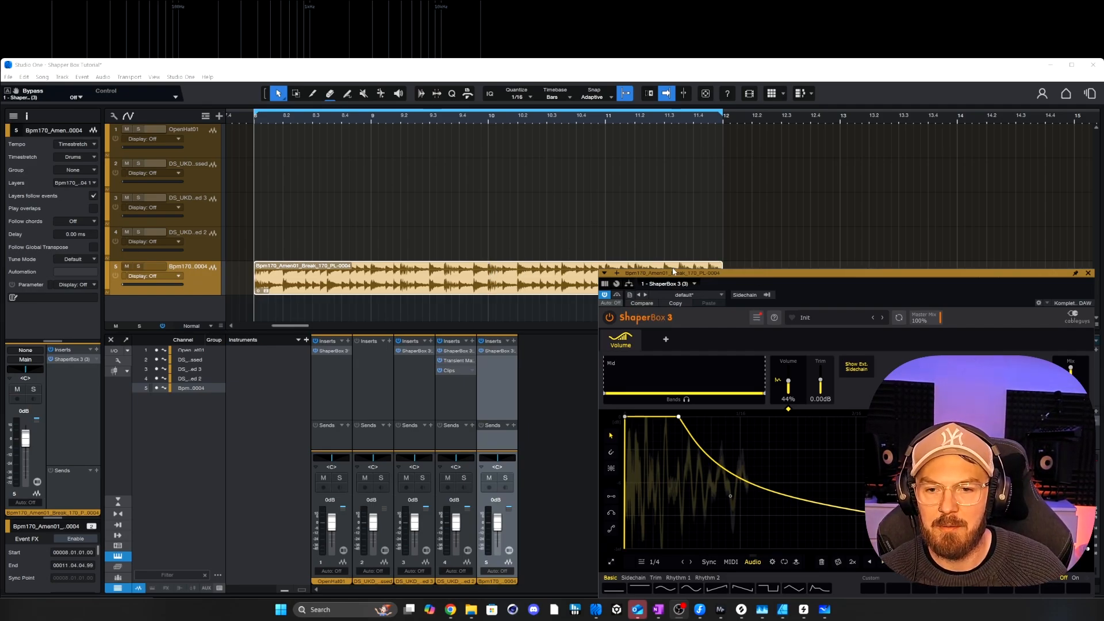
drag(673, 271, 784, 286)
click(728, 309)
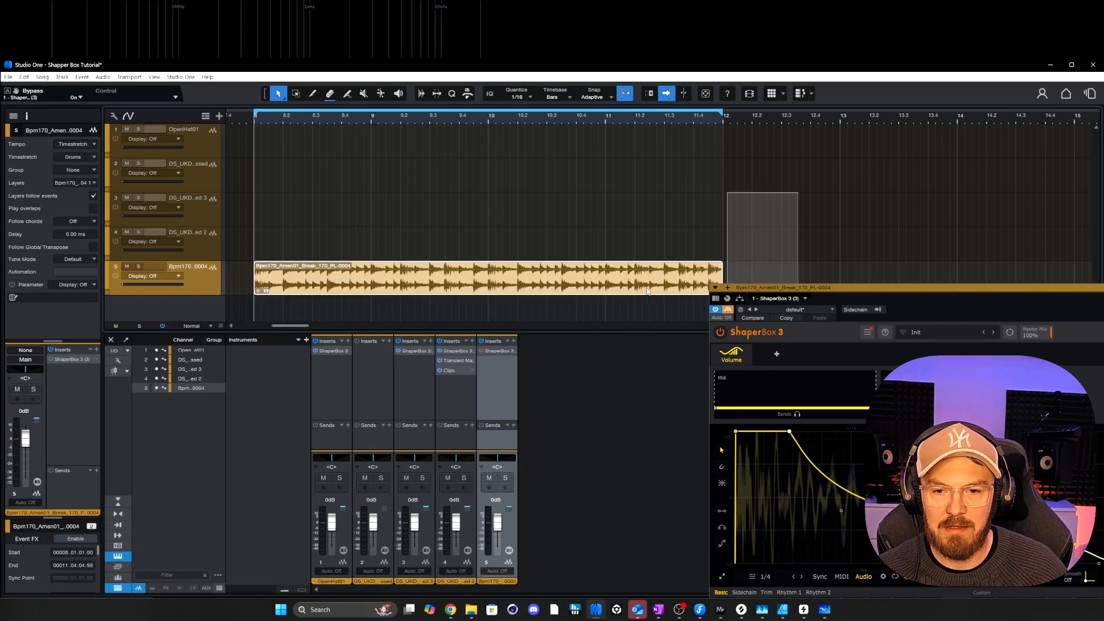
key(space)
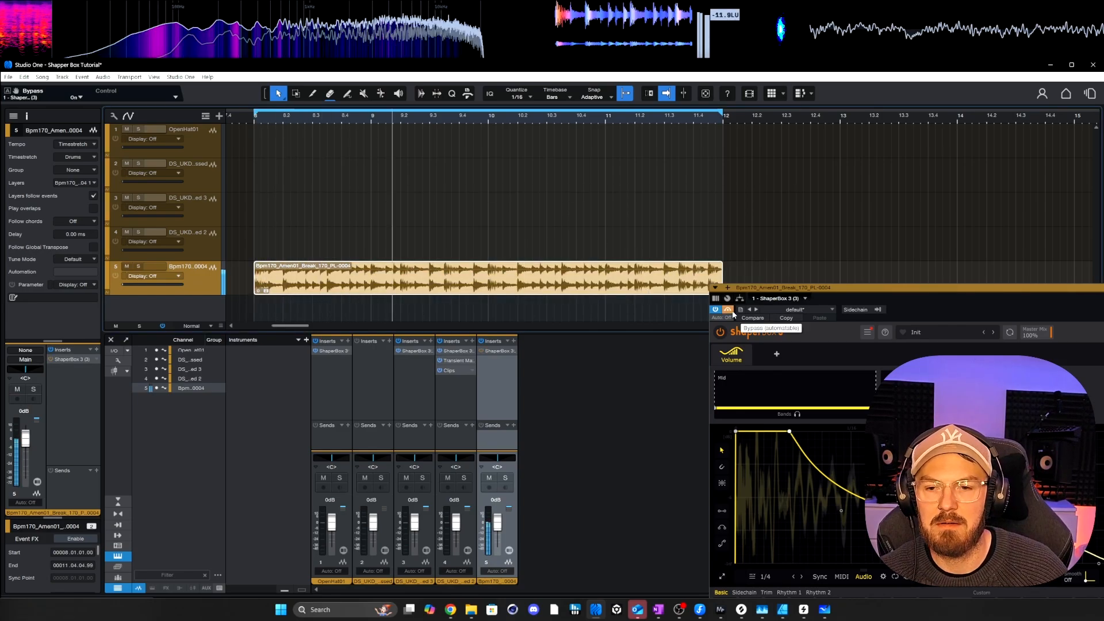
key(space)
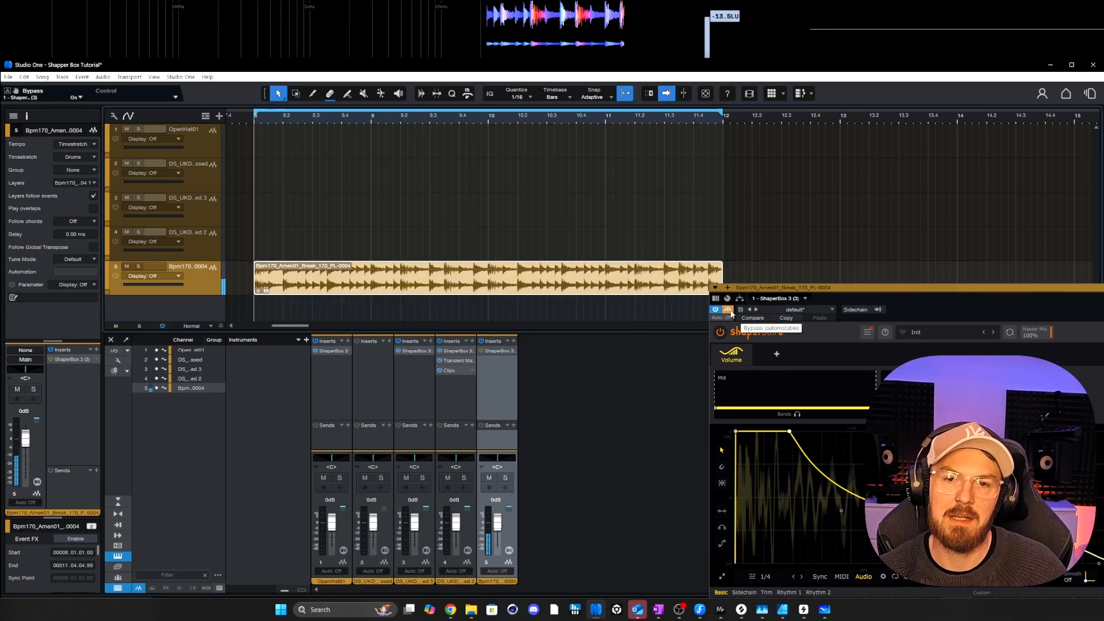
- Play the looped Amen break and compare it with ShaperBox active and bypassed, leaving ShaperBox active
click(727, 309)
key(space)
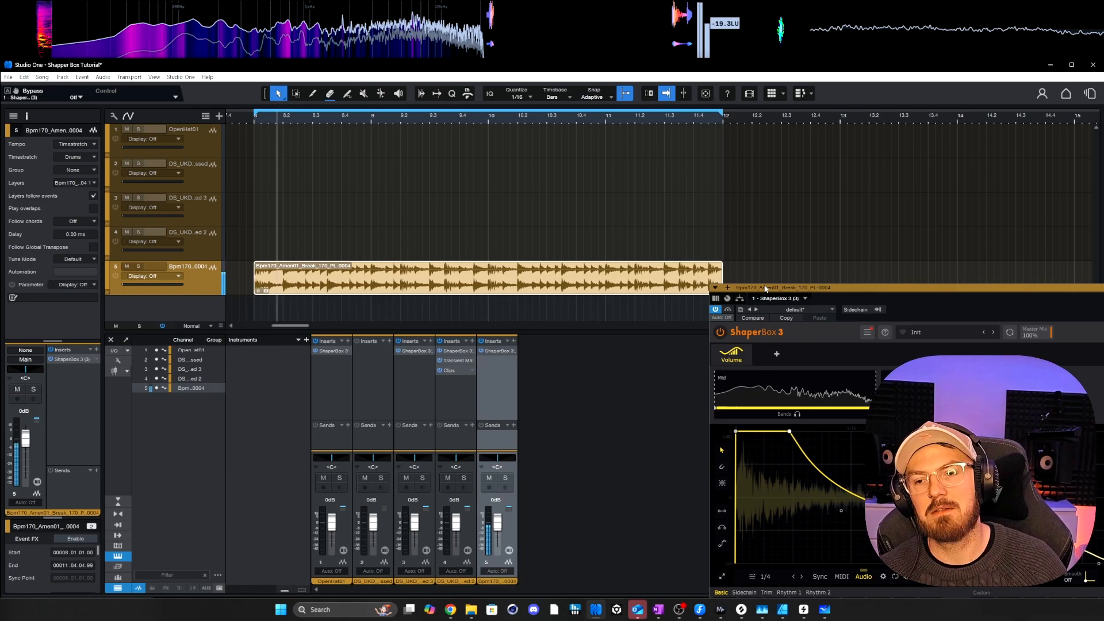
click(729, 310)
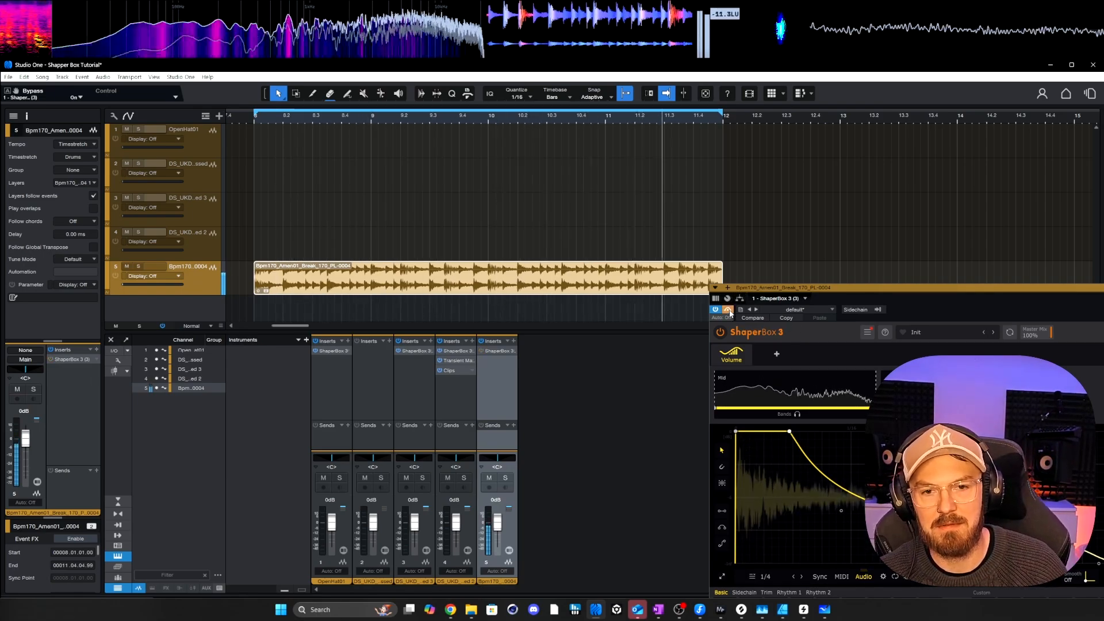
click(728, 310)
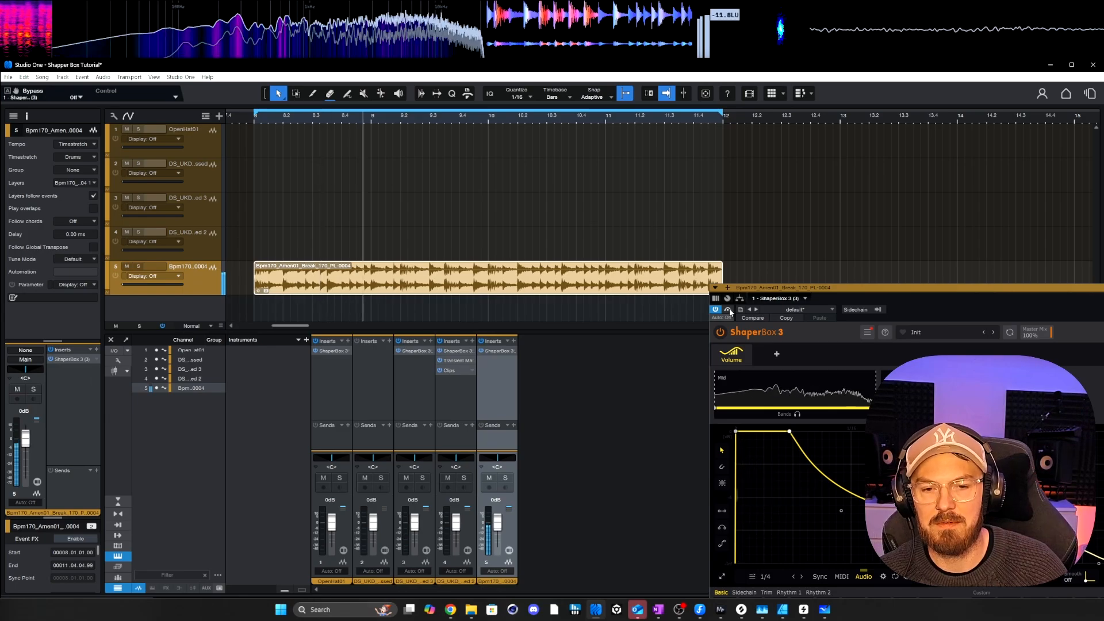
- Bring the ShaperBox window fully into view, then shorten the volume curve's opening hold and steepen its decay while the Amen break plays
drag(711, 285, 678, 254)
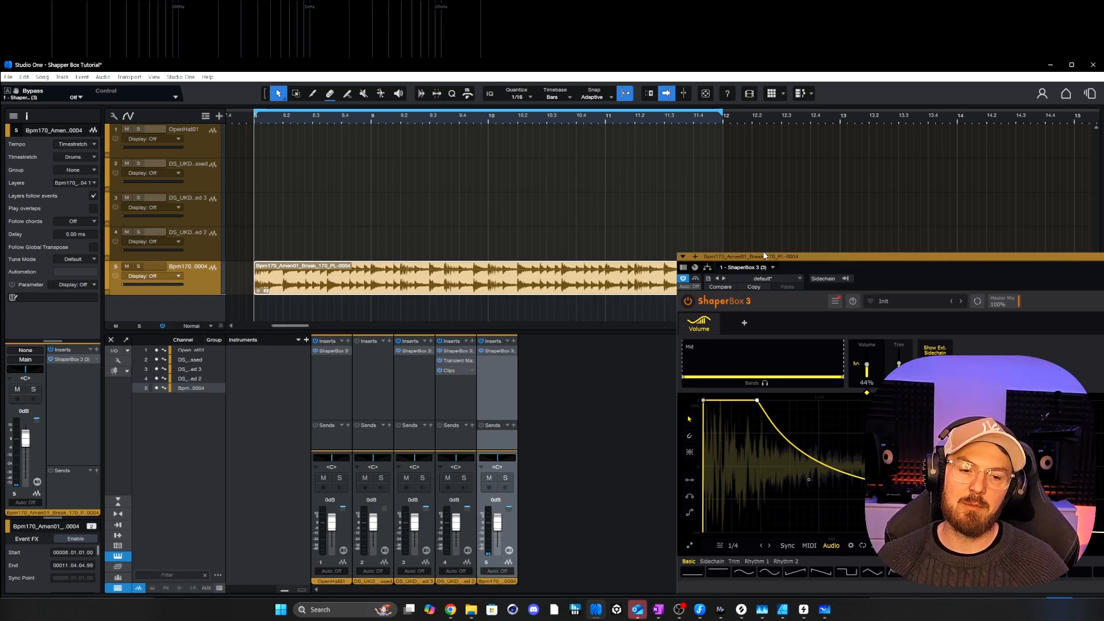
drag(906, 488, 906, 506)
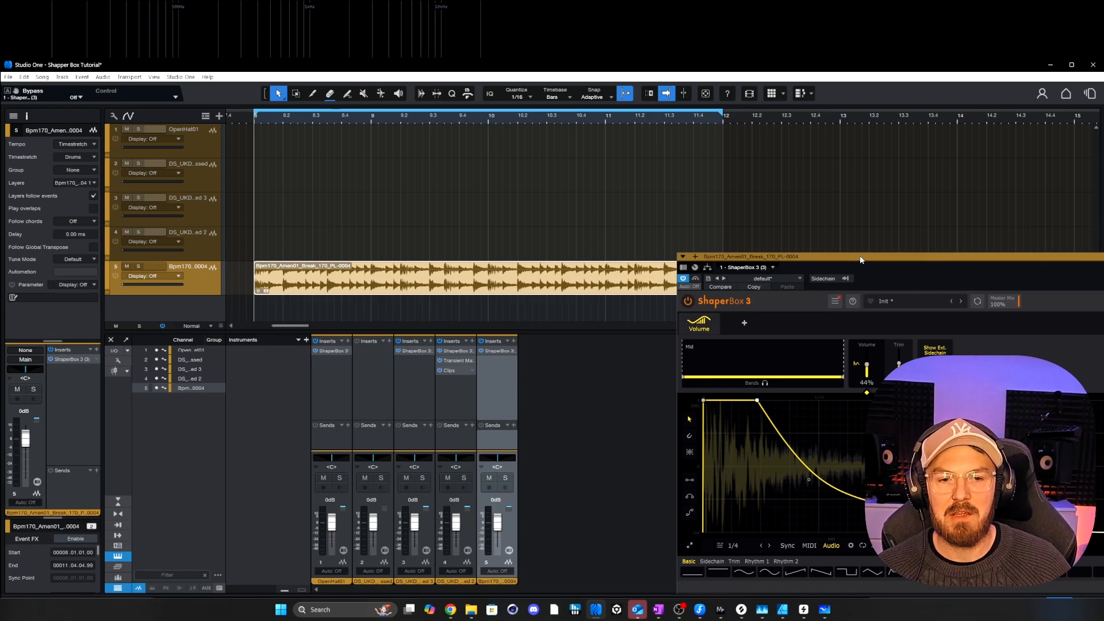
drag(861, 259, 633, 244)
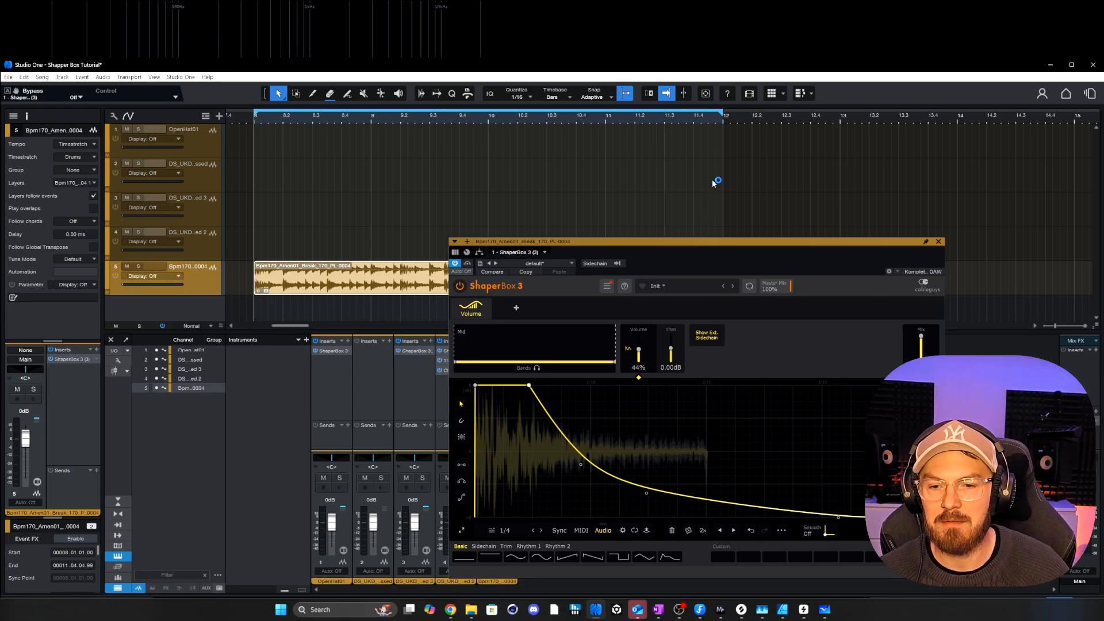
key(space)
drag(529, 385, 494, 385)
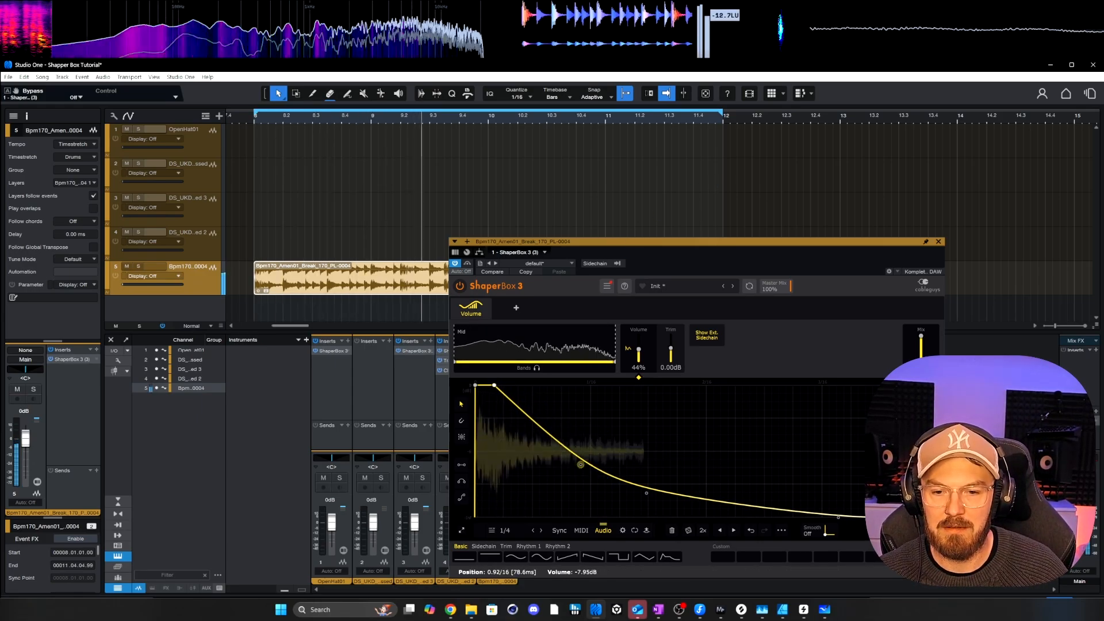
drag(581, 464, 546, 517)
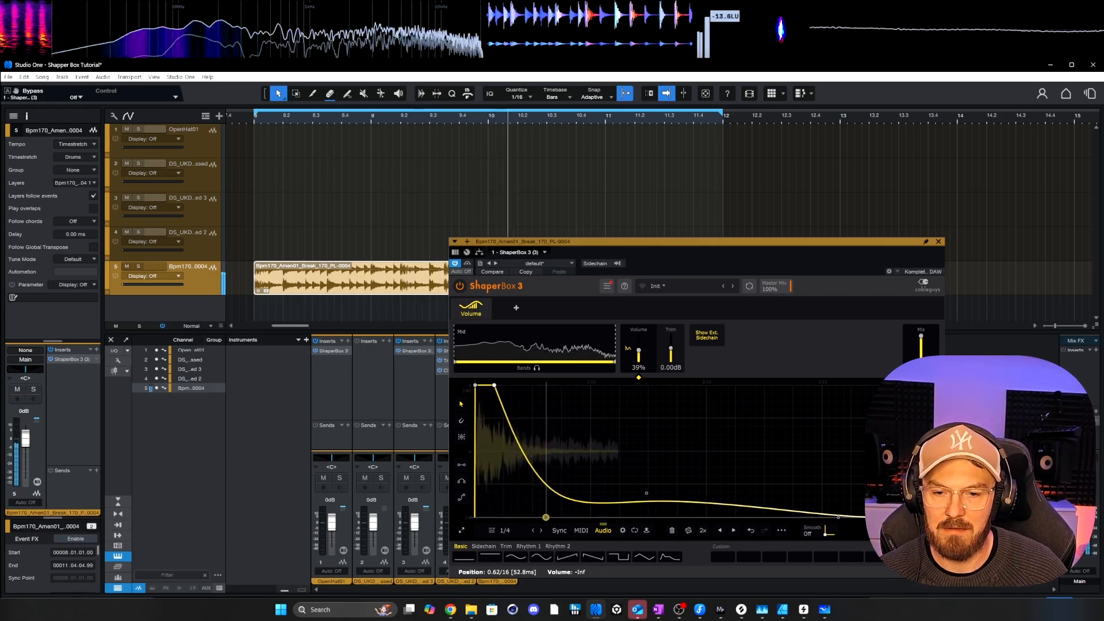
double_click(646, 493)
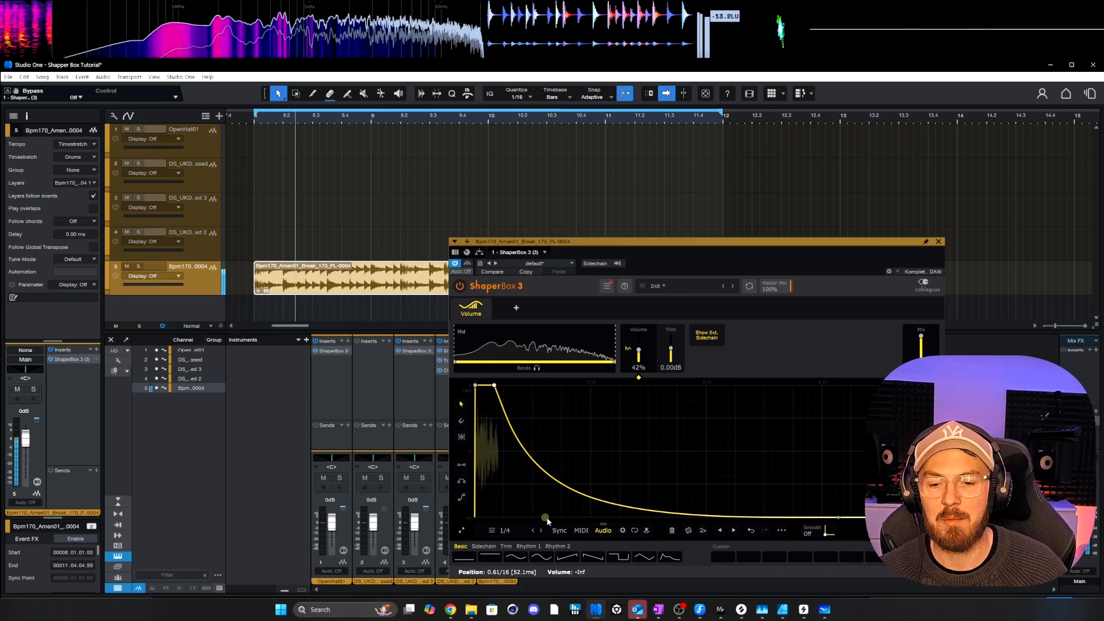
- Extend the volume curve's opening hold slightly with another full-level breakpoint and flatten the decay into a gradual, nearly linear fall
drag(546, 516, 573, 385)
drag(694, 427, 631, 512)
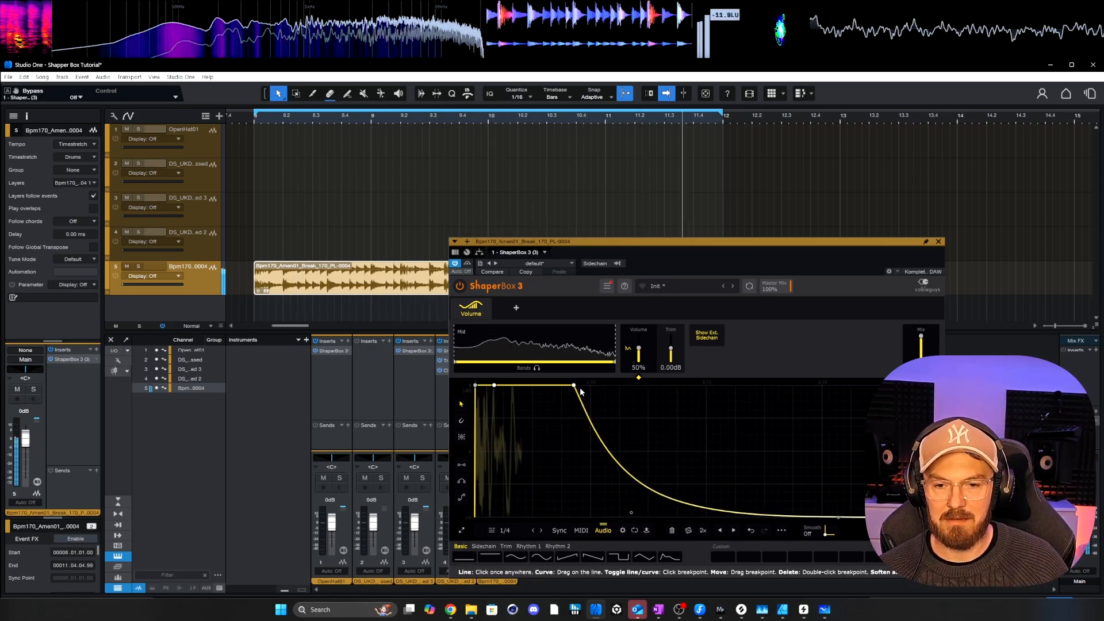
drag(574, 385, 510, 384)
drag(631, 512, 759, 502)
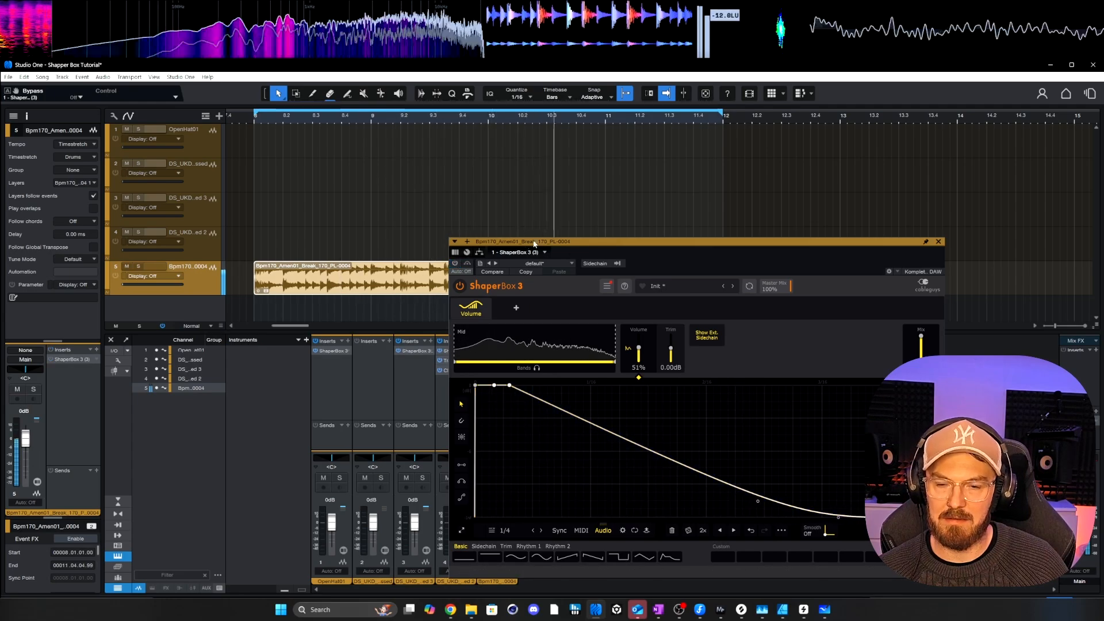
key(space)
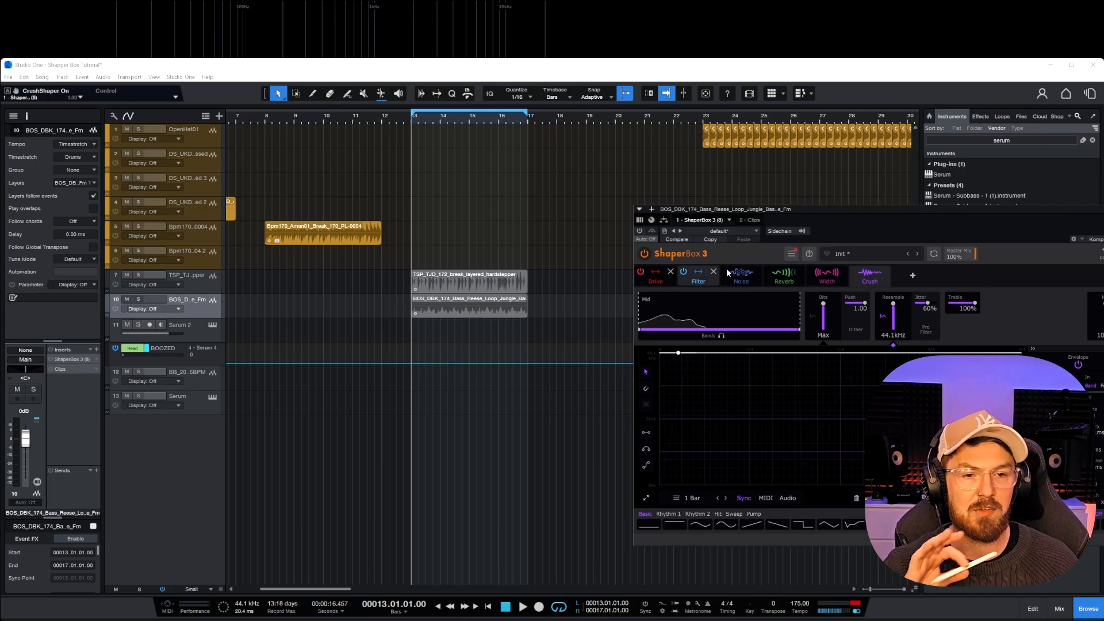
- Move the ShaperBox window clear of the drum and reese bass events and play their loop without the bass inserts
drag(890, 213, 567, 207)
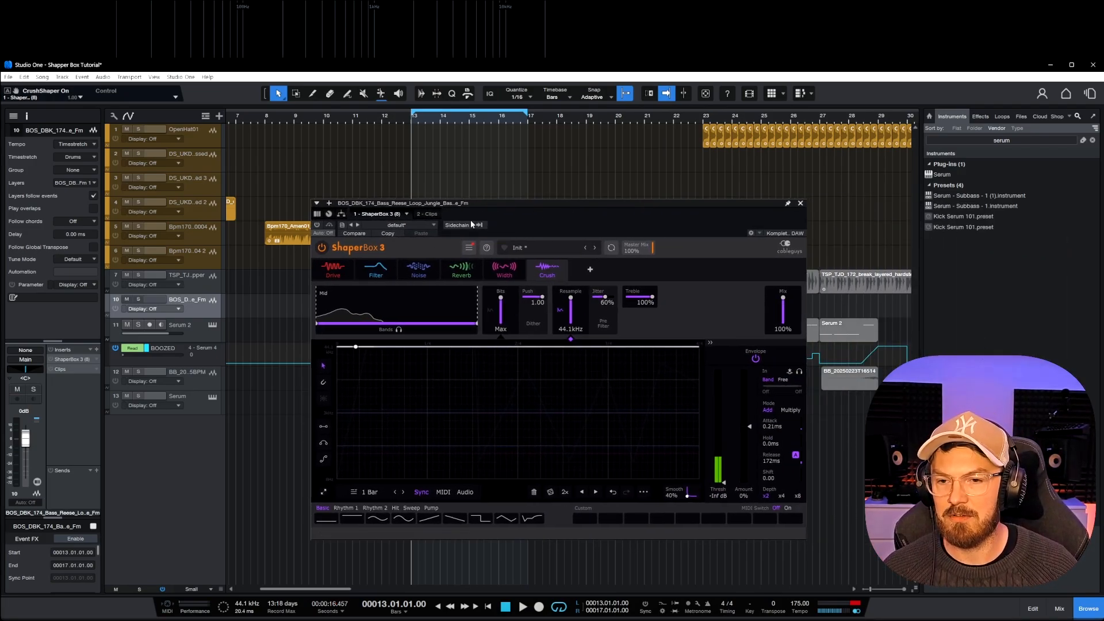
drag(470, 204, 630, 222)
scroll(357, 312, right, 3)
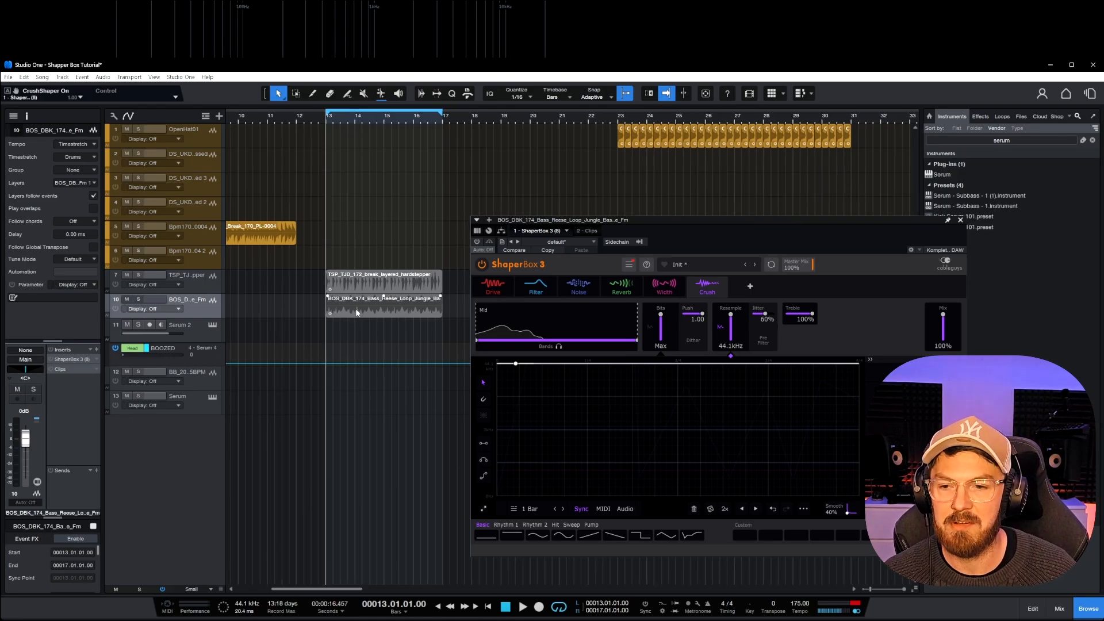
key(space)
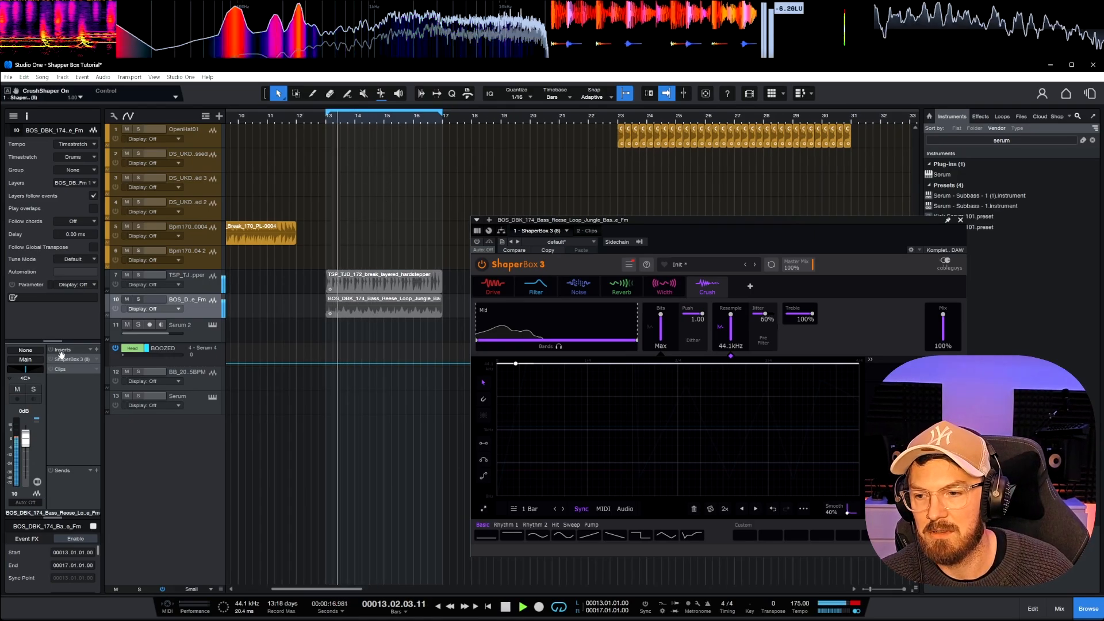
key(space)
- Enable the inserts on the reese bass in track 10 and listen to the processed bass with the drum break
click(51, 349)
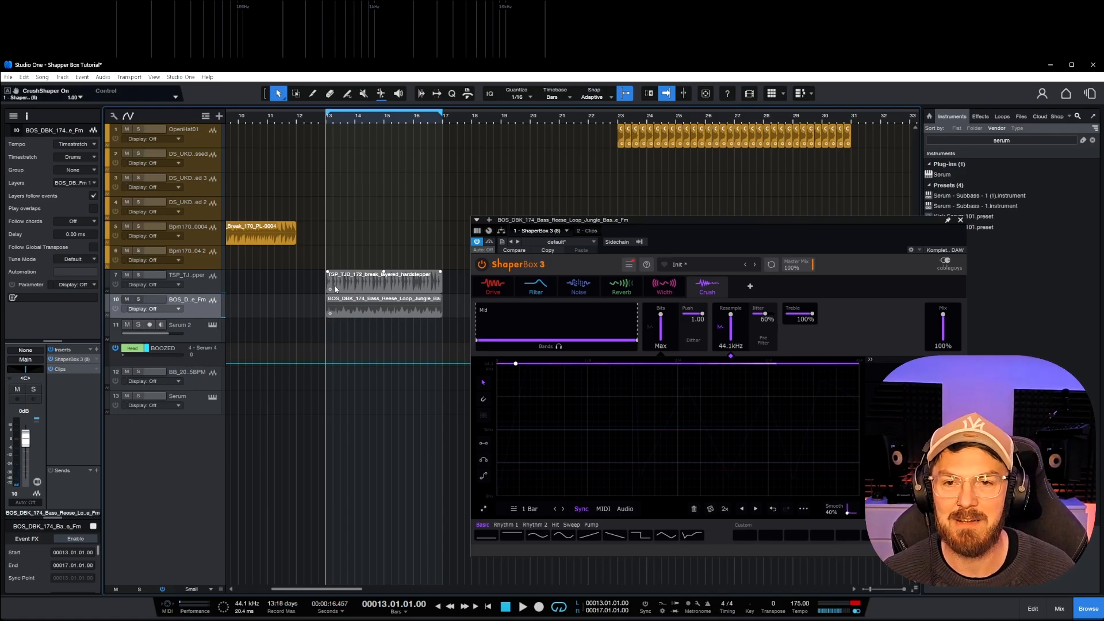
key(space)
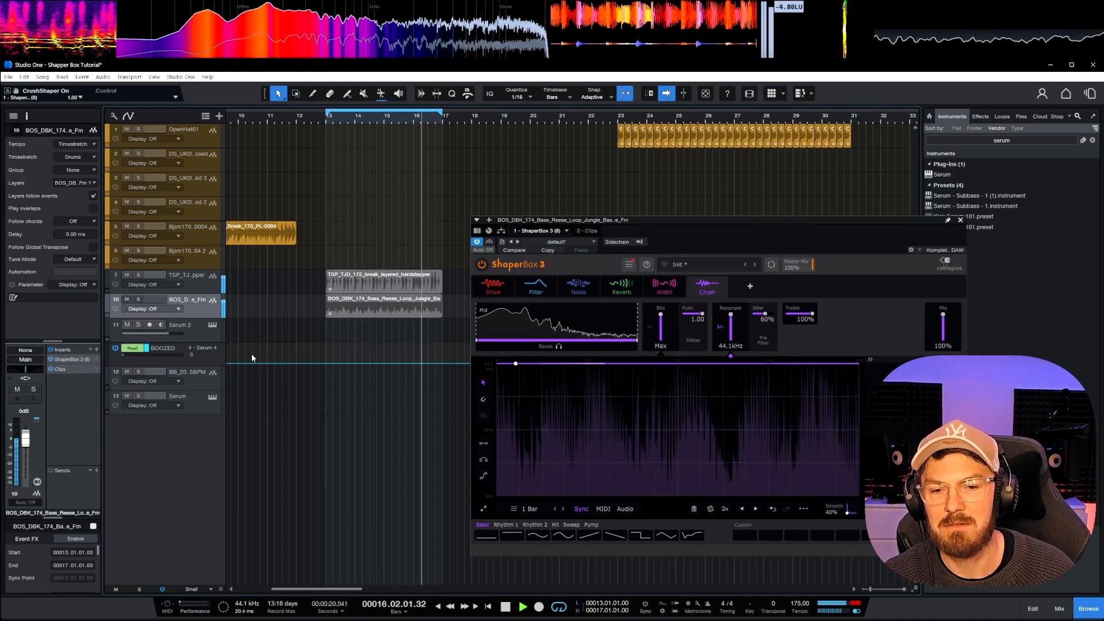
key(space)
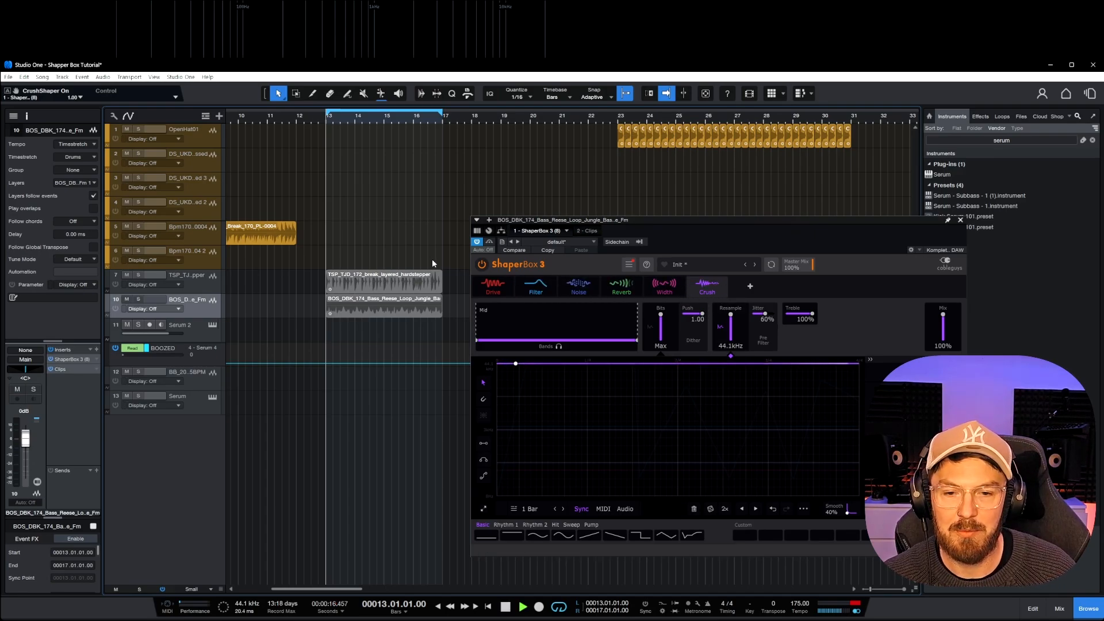
key(space)
key(space)
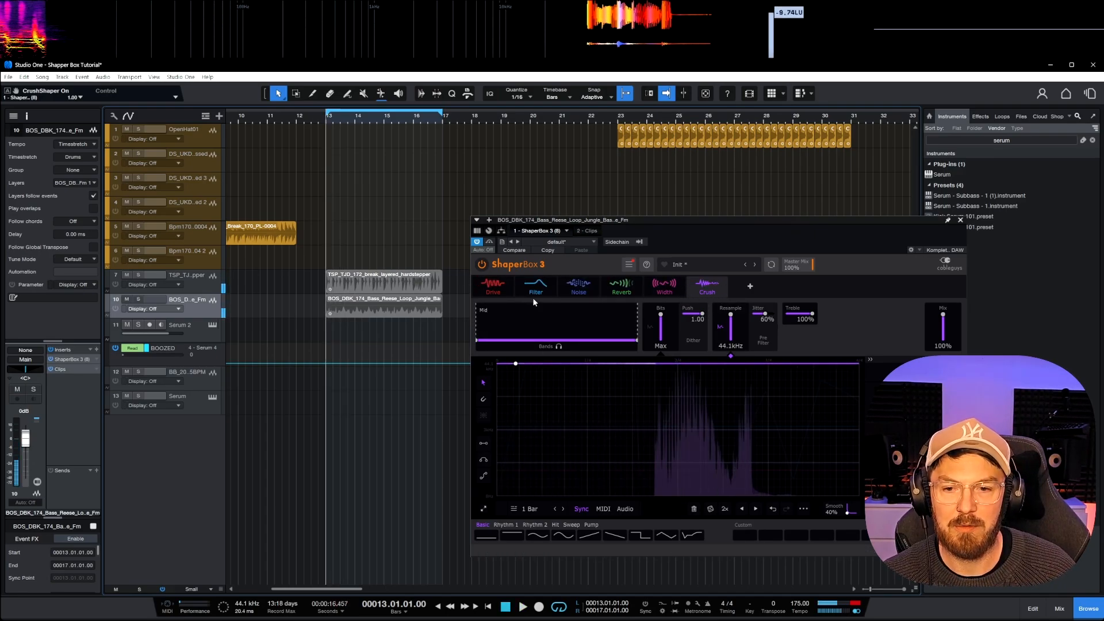
- Show the Drive shaper's settings for the reese bass and watch them while the loop plays
click(496, 287)
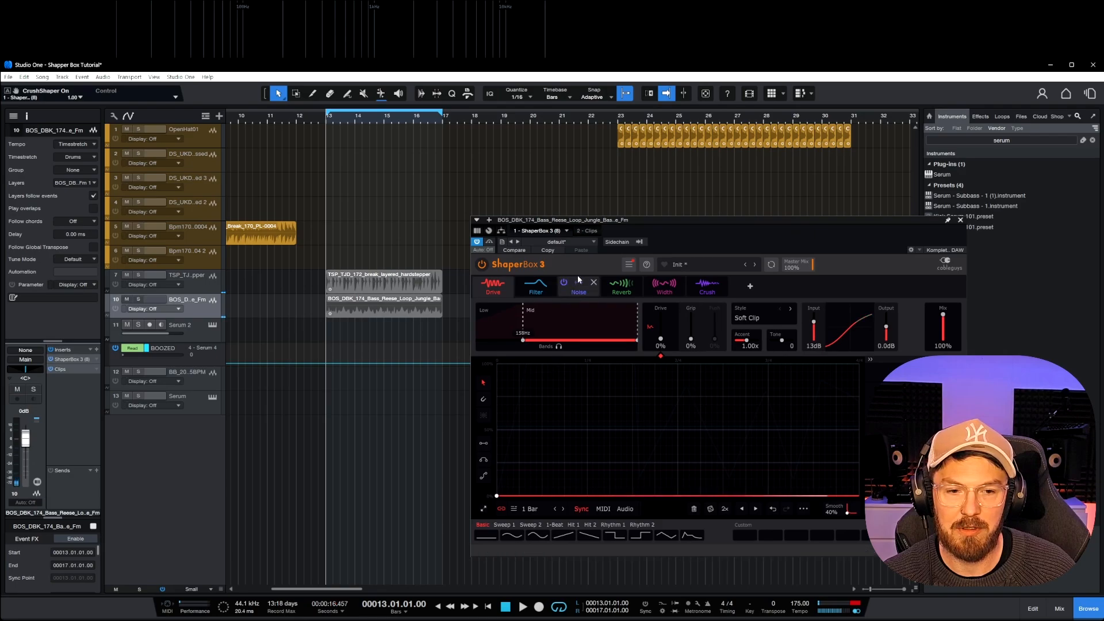
key(space)
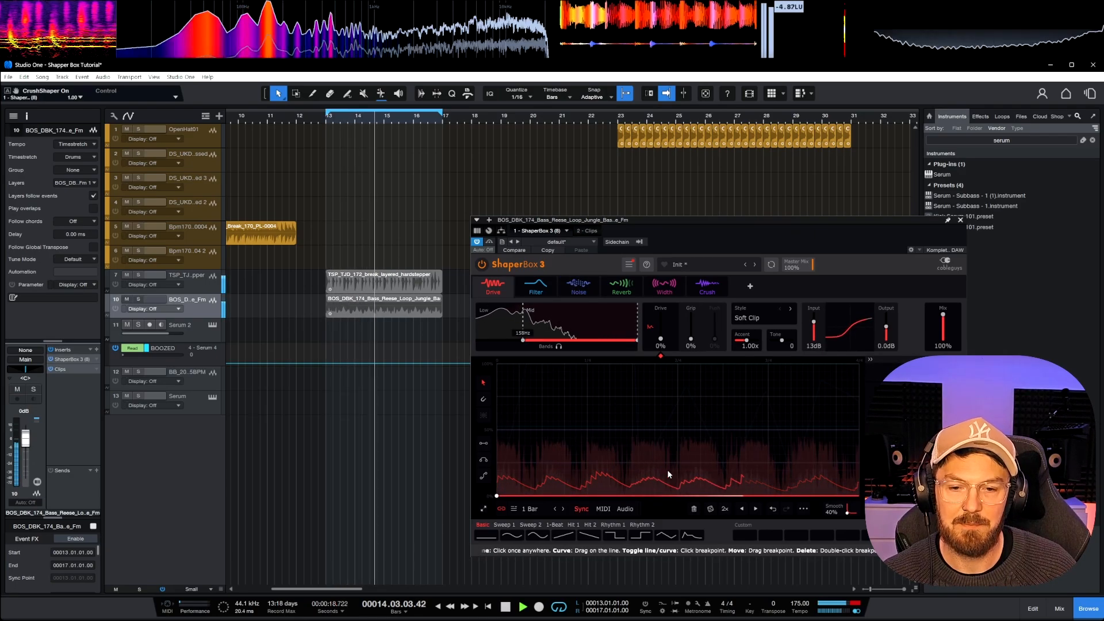
key(space)
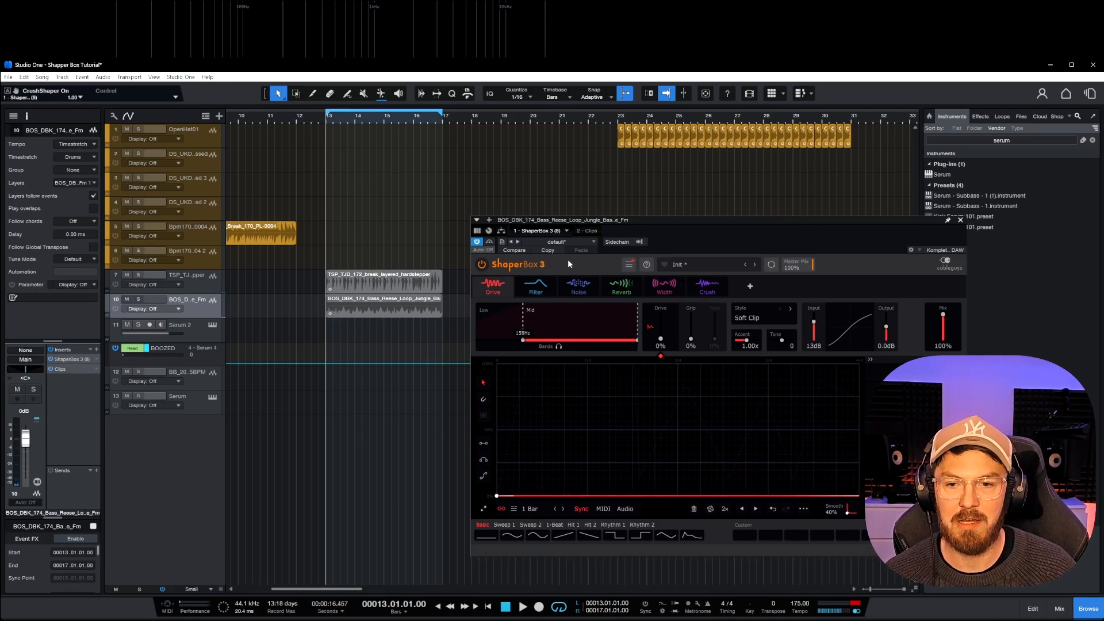
- Show the bass's Filter, Noise and Crush shapers one after another
click(537, 292)
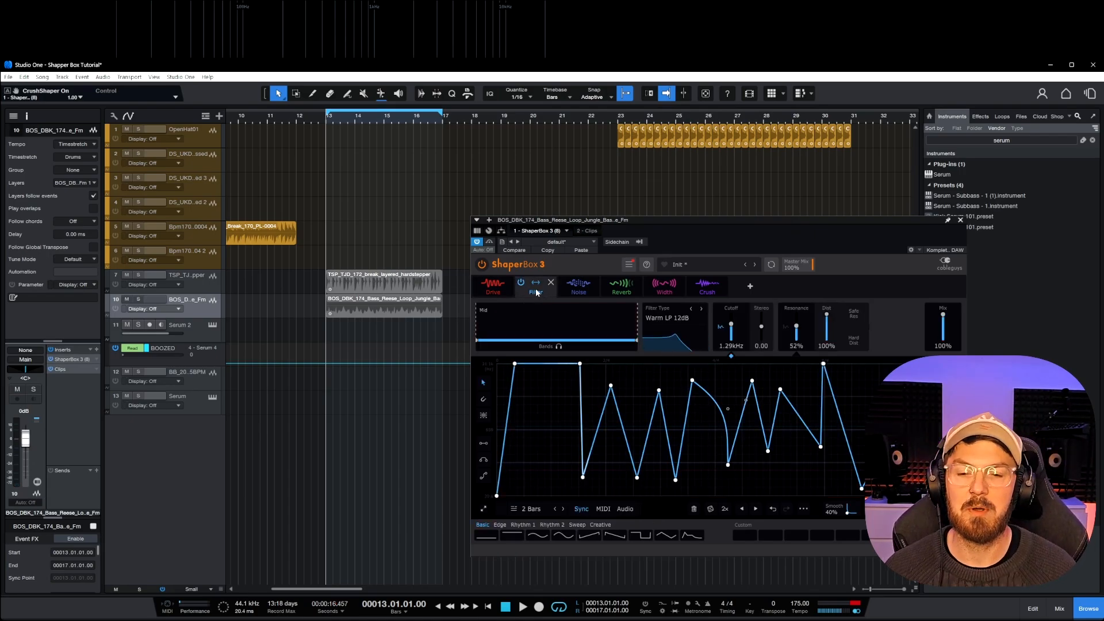
click(579, 286)
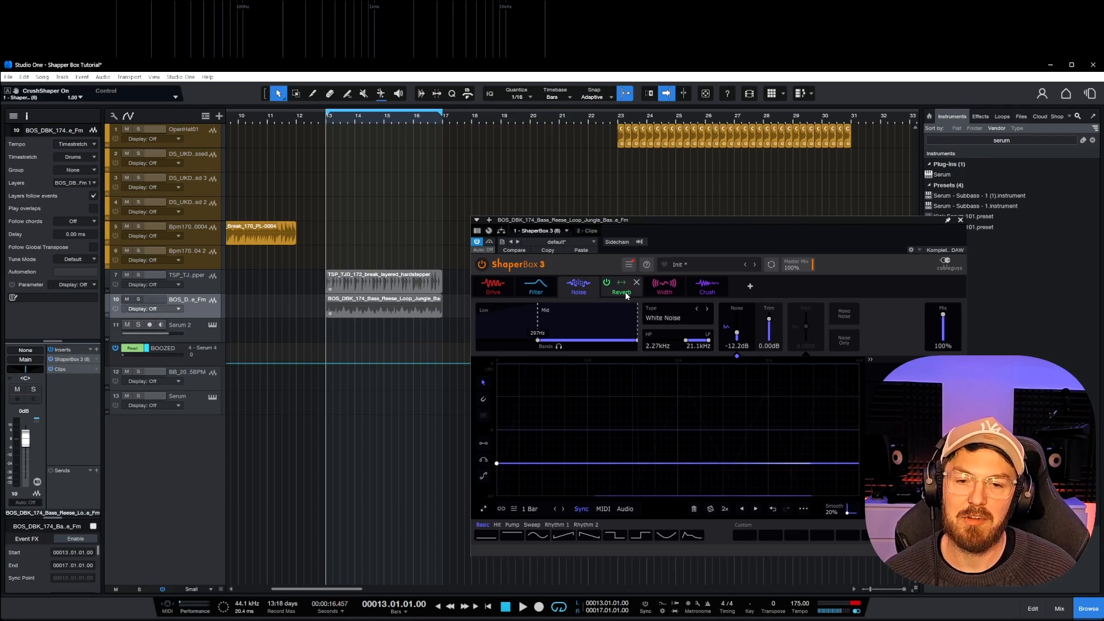
mouse_move(659, 294)
click(701, 293)
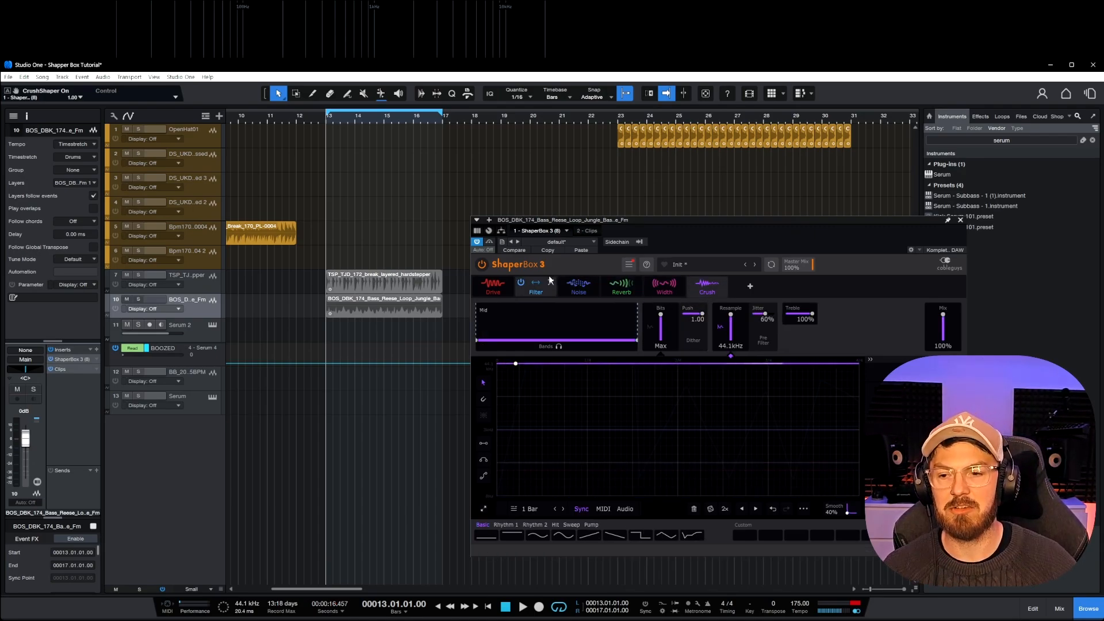
- Solo the reese bass in track 10, compare its loop with the Crush shaper off and on, and unsolo it
click(139, 300)
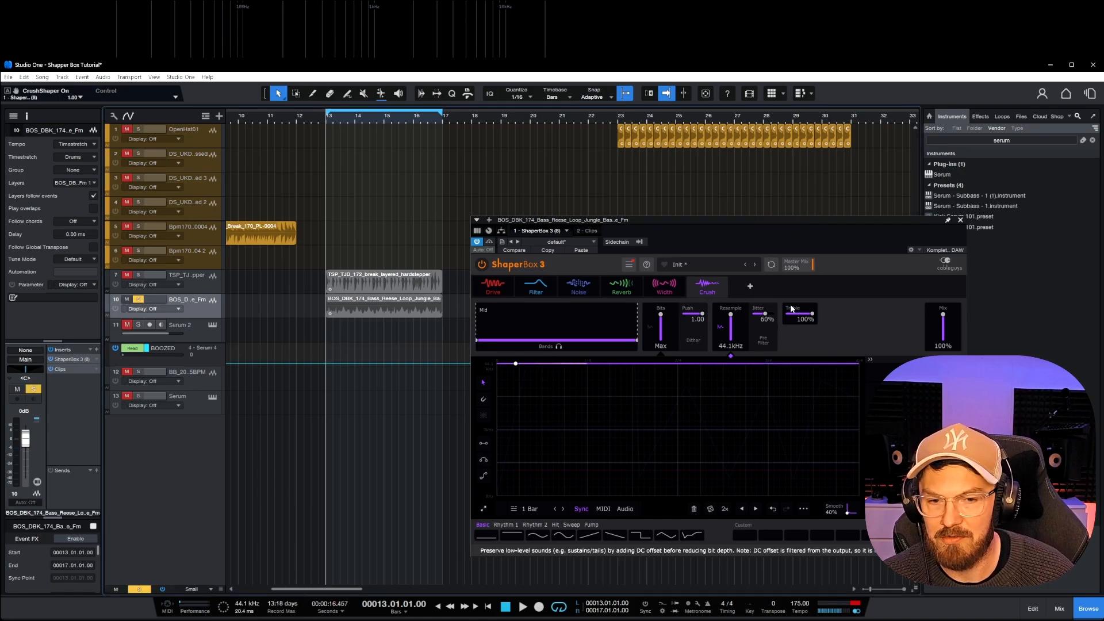
click(691, 283)
key(space)
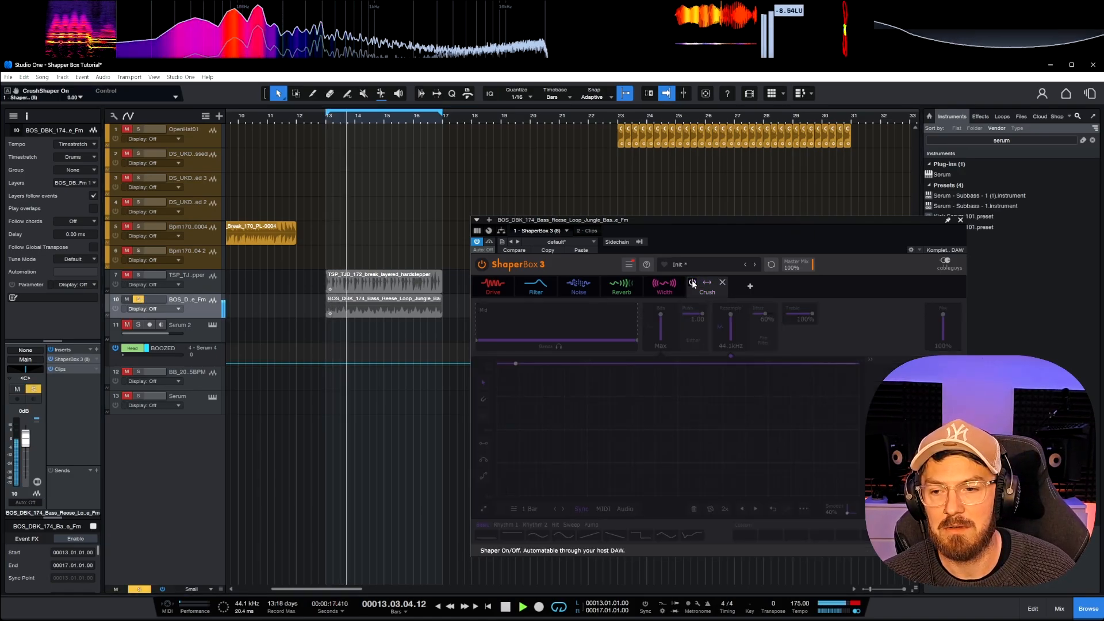
click(692, 282)
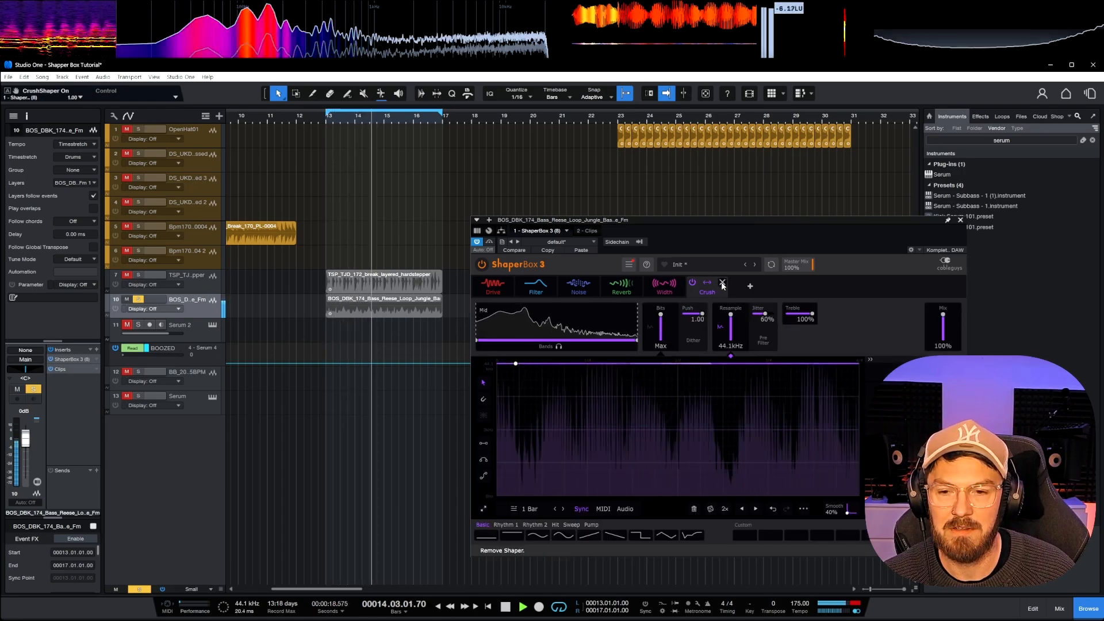
key(space)
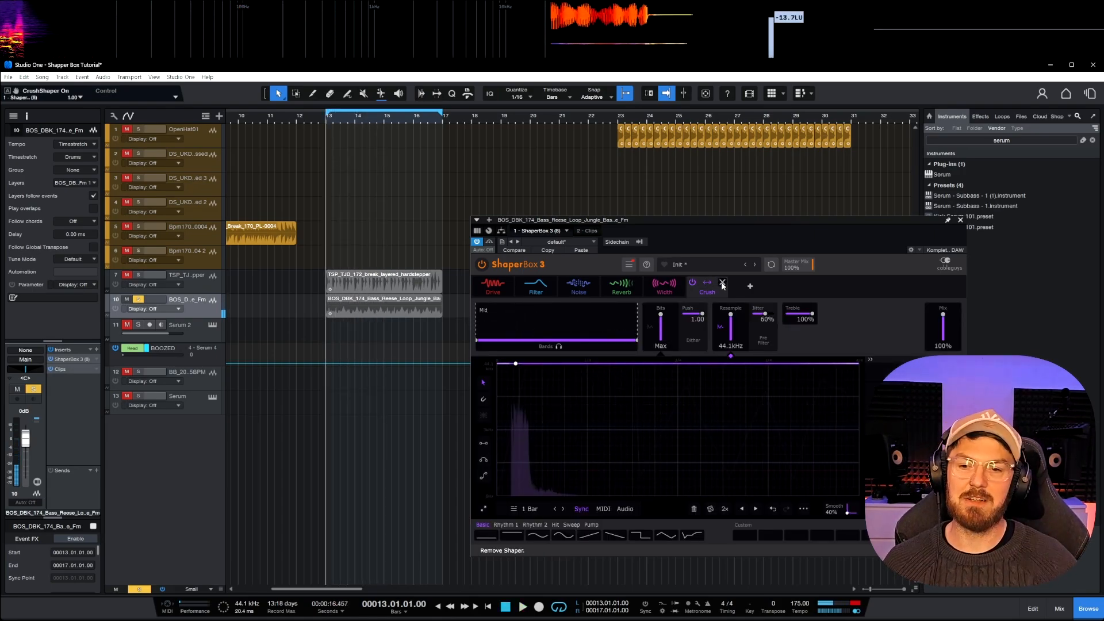
click(138, 299)
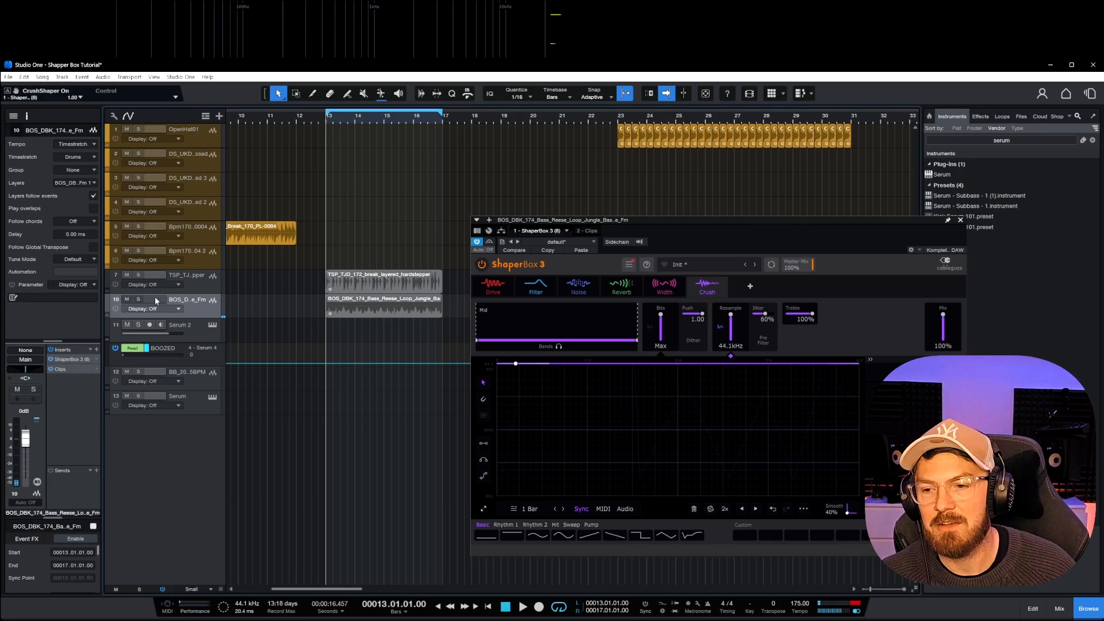
- Close the ShaperBox window and set the loop to the drum, Serum and bass events spanning bars 23 to 31
click(960, 219)
scroll(715, 209, right, 3)
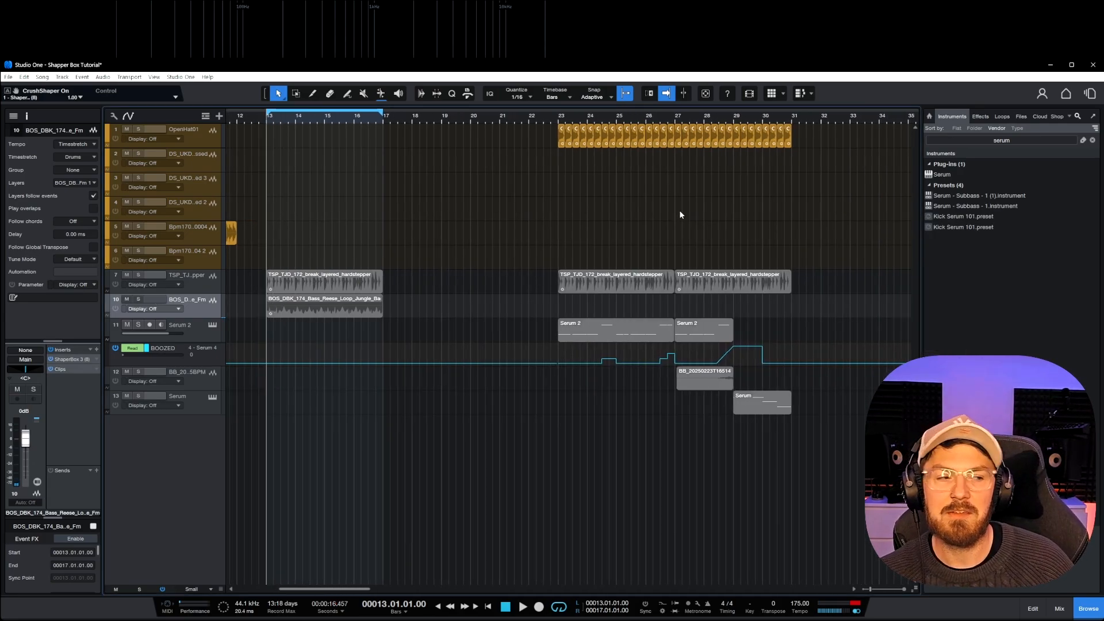
drag(813, 432, 495, 233)
scroll(632, 287, right, 1)
key(p)
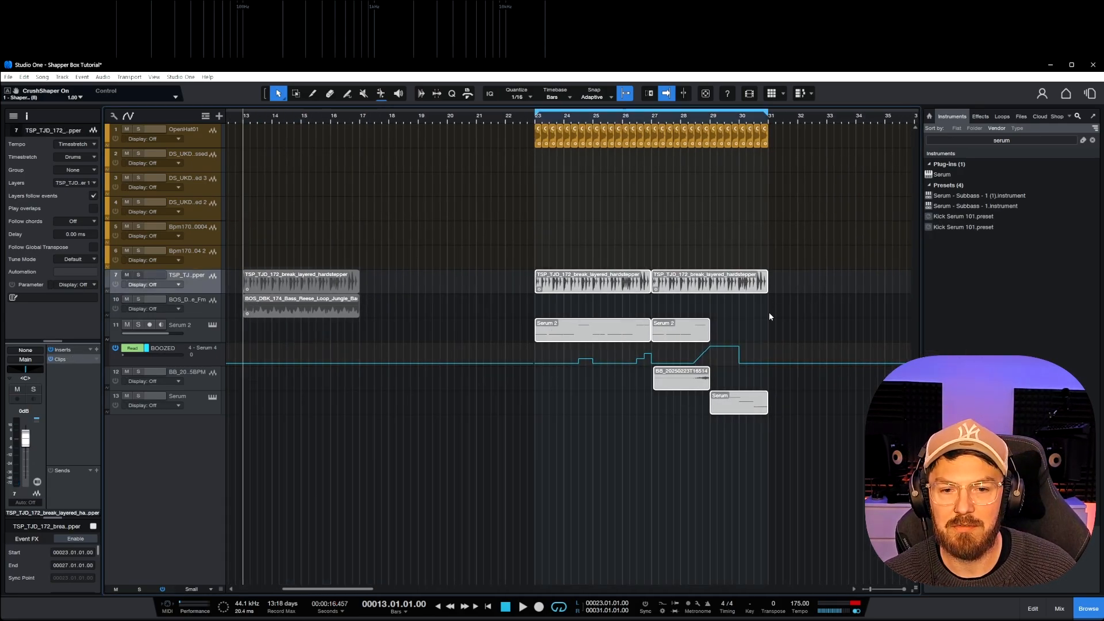
- Open the Serum instrument of track 13 and place its window over the arrangement
scroll(736, 338, right, 5)
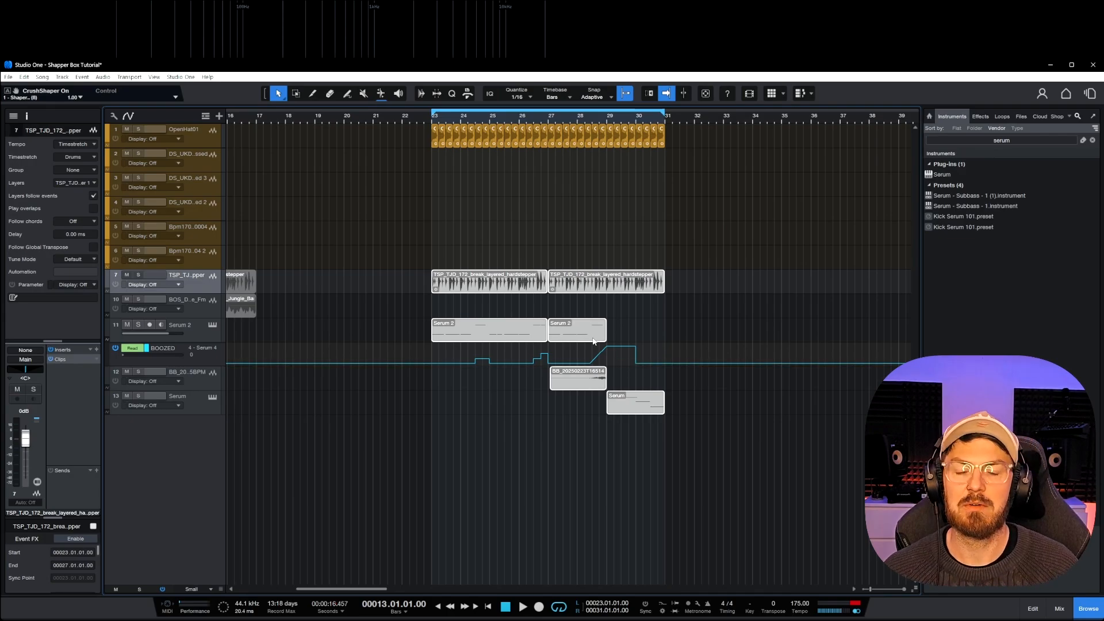
key(z)
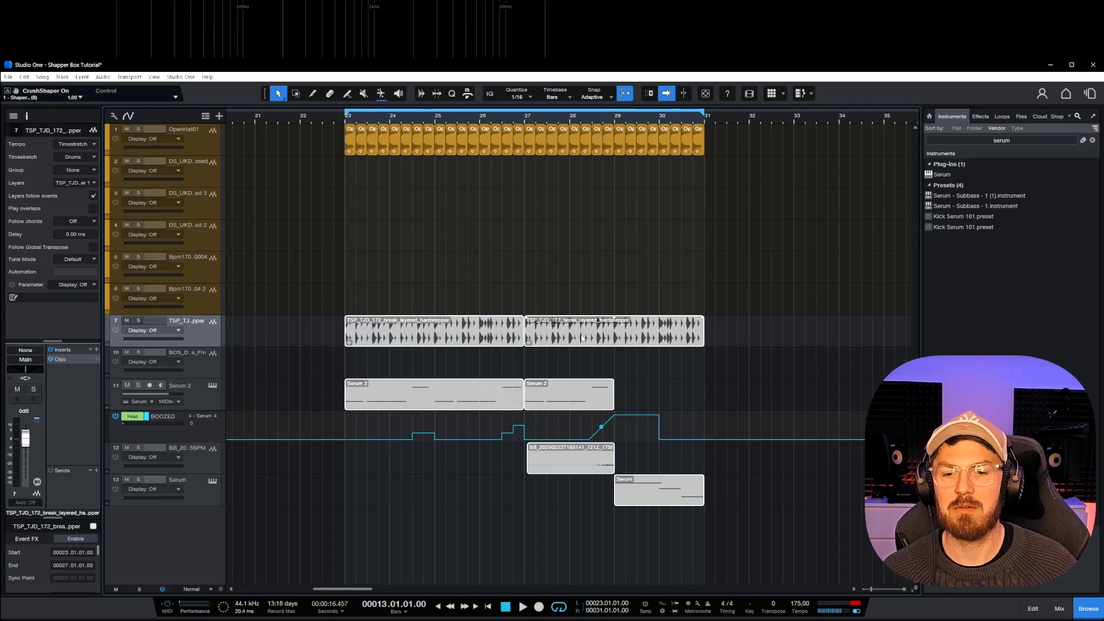
click(213, 482)
drag(621, 217, 579, 177)
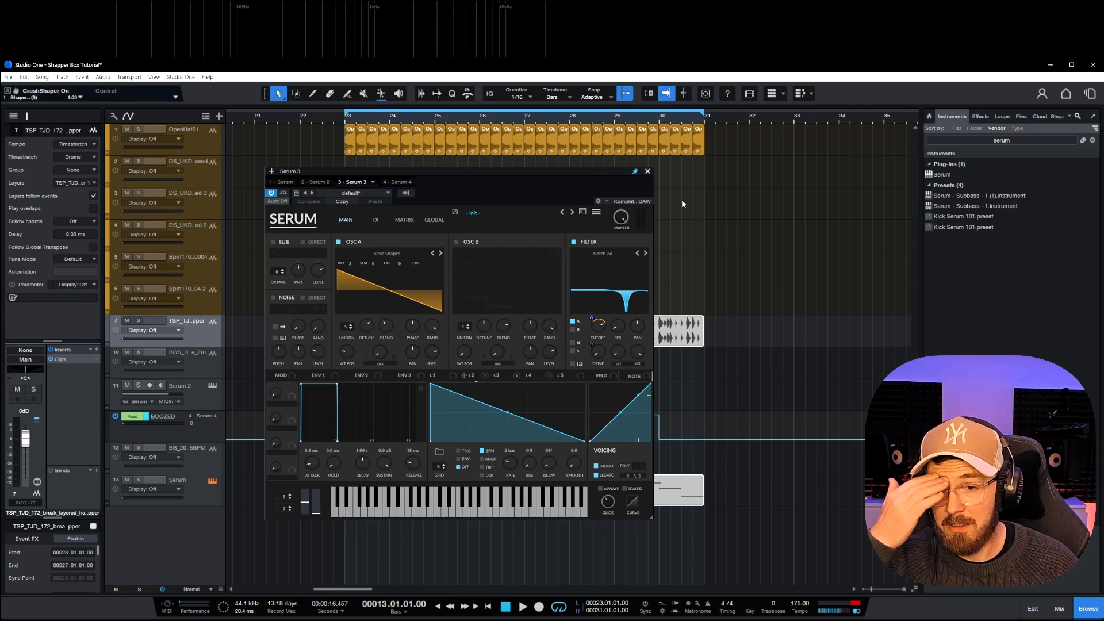
- Close Serum, loop track 13's Serum event over bars 29 to 31, and compare its sound with the inserts on and bypassed
click(648, 171)
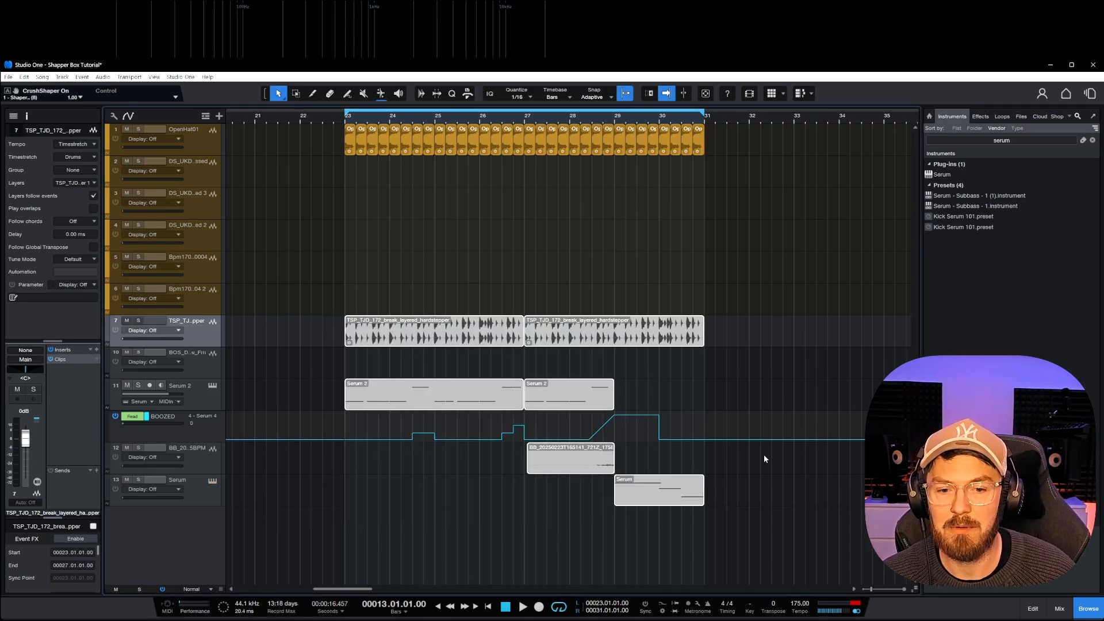
click(659, 490)
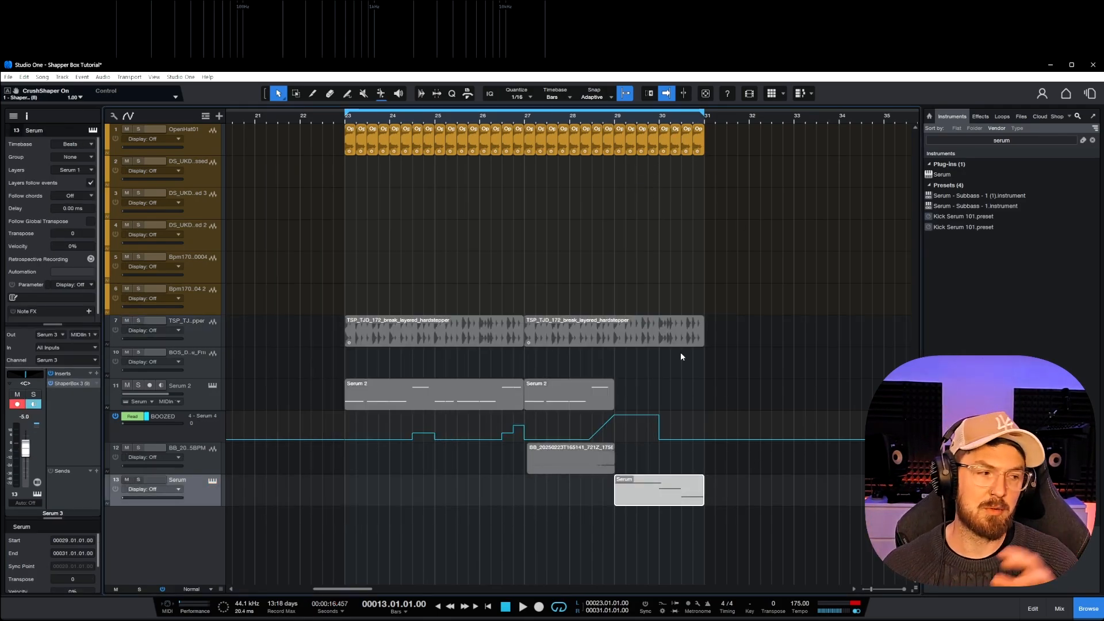
key(space)
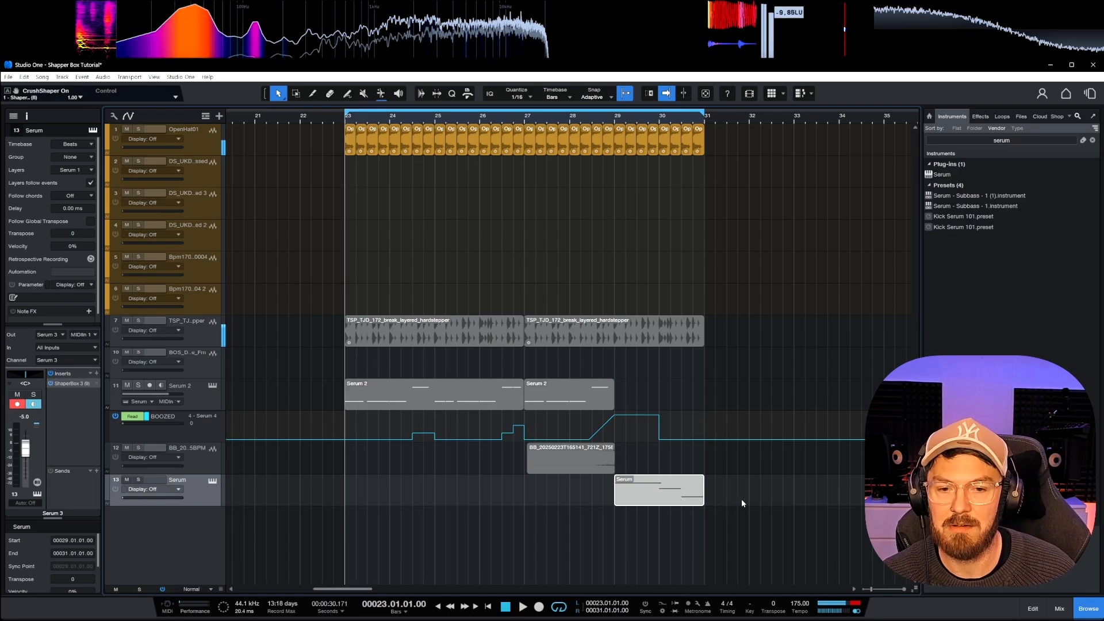
key(p)
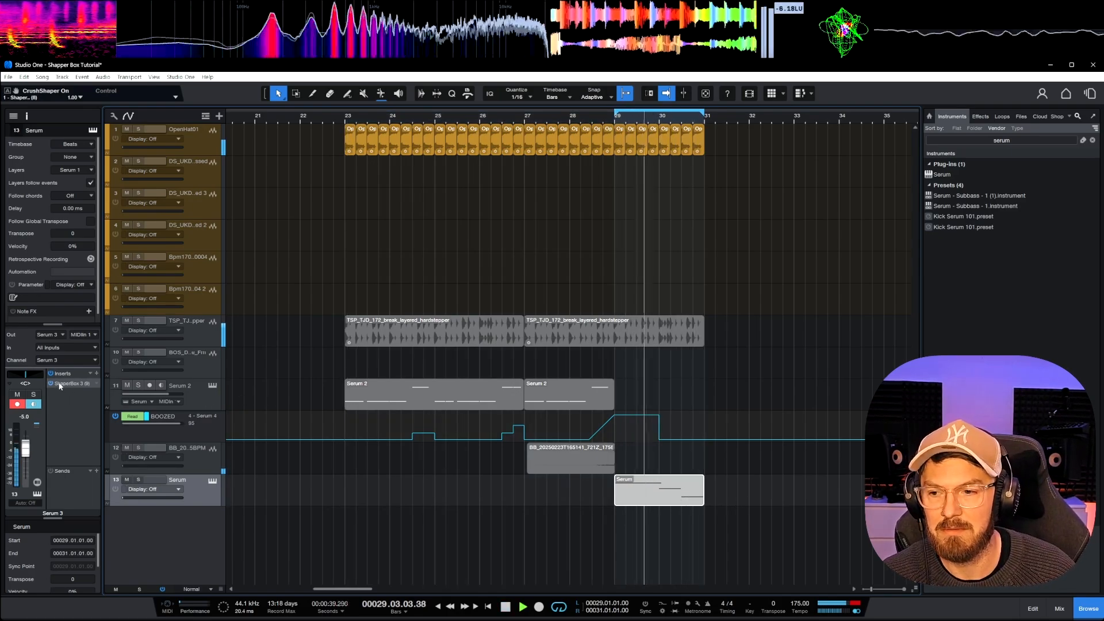
key(space)
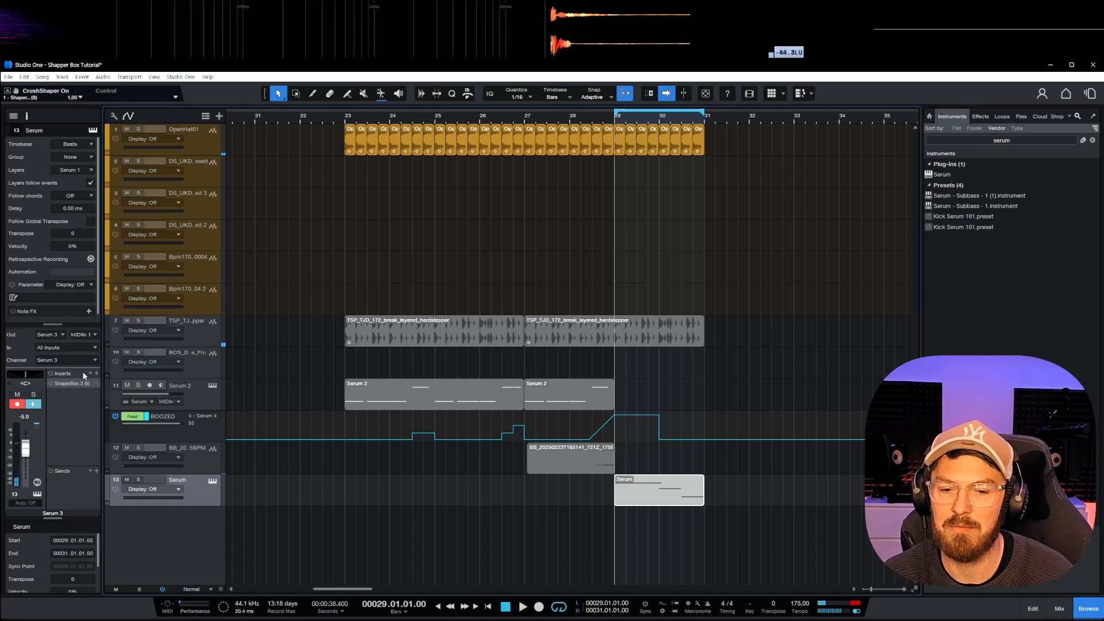
key(space)
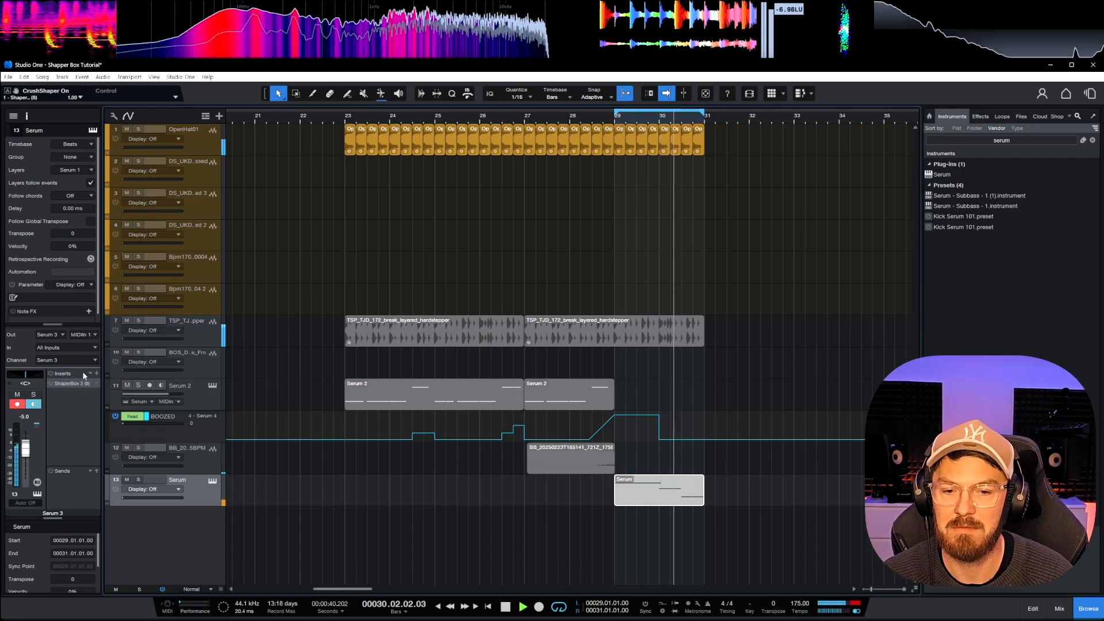
key(space)
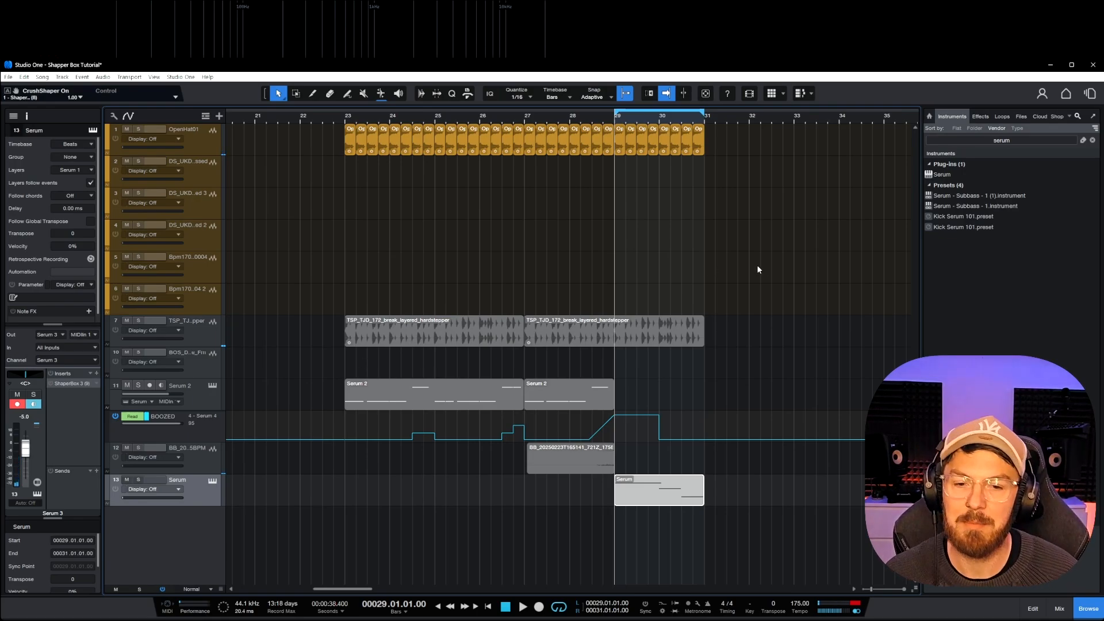
- Set the loop back to the drum, Serum and bass events spanning bars 23 to 31 and play the whole arrangement
drag(763, 249, 320, 500)
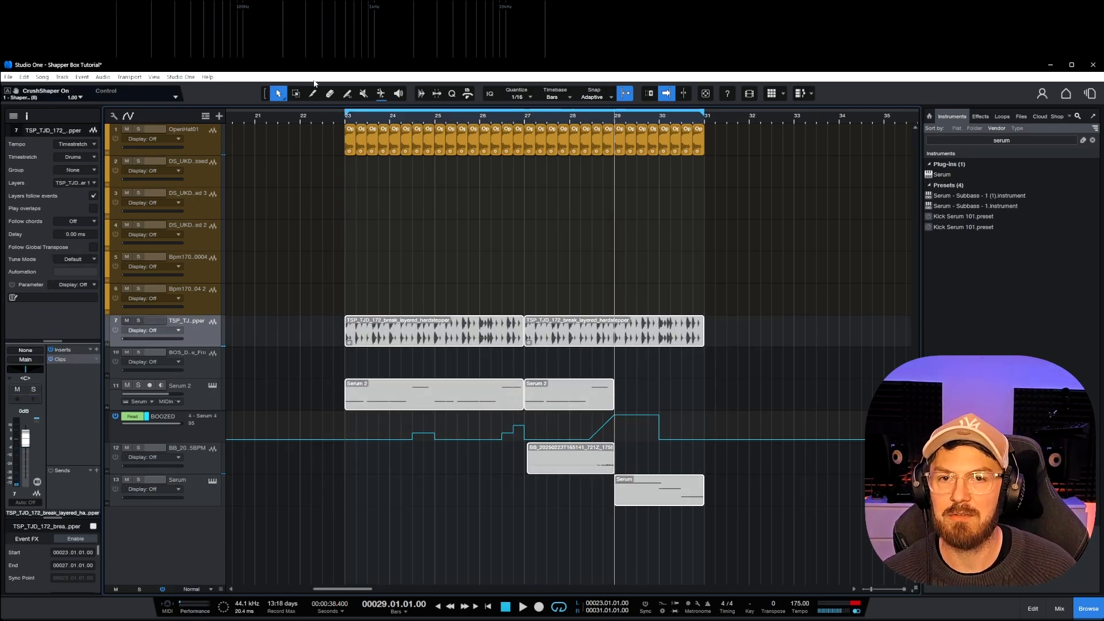
click(181, 488)
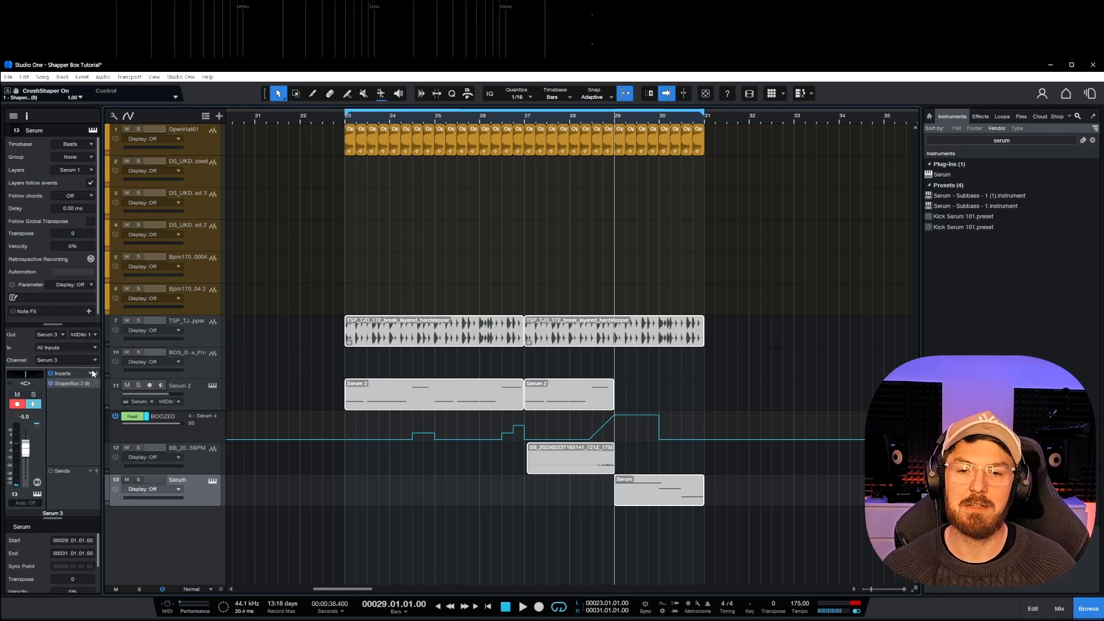
drag(720, 306, 385, 518)
key(l)
key(space)
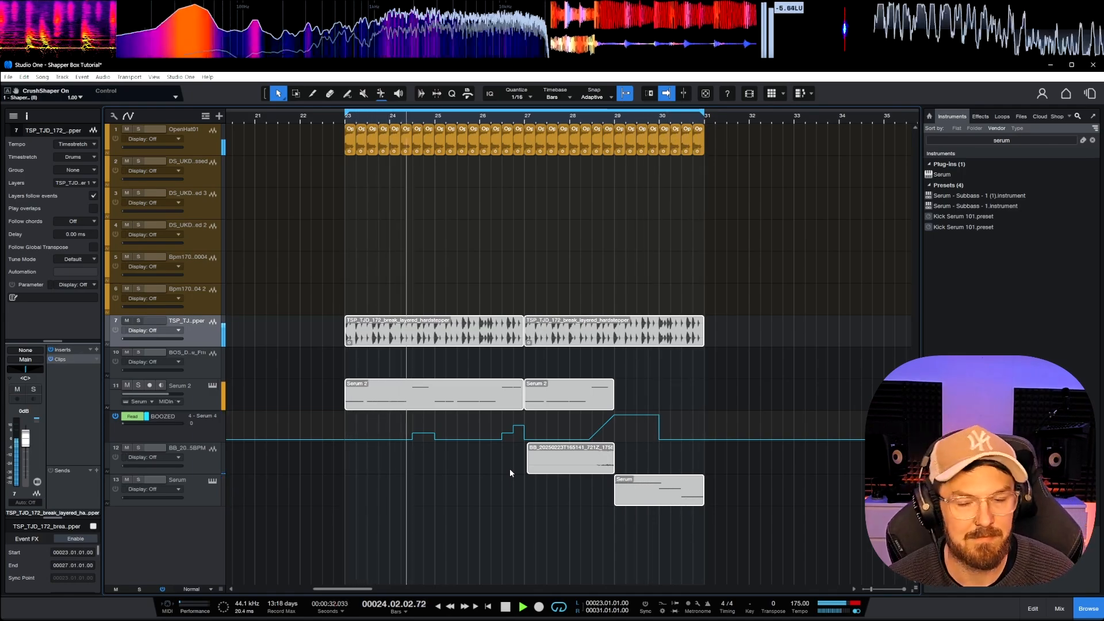
key(space)
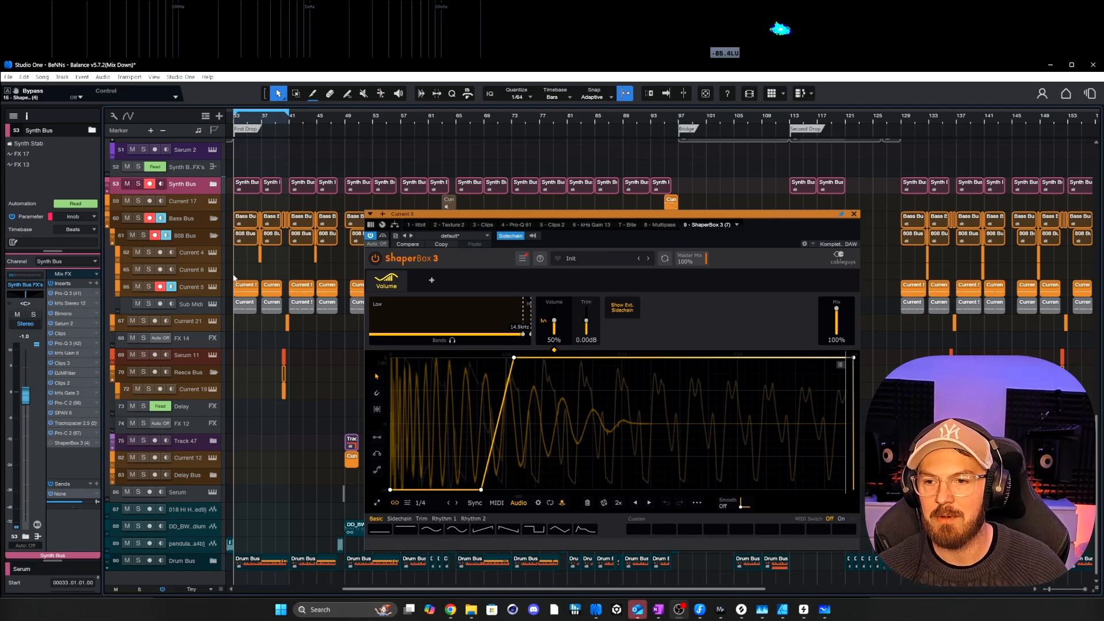
- In the Balance project, disarm and solo the Bass Bus, and move the ShaperBox window clear of the first drop's events
click(150, 219)
click(138, 219)
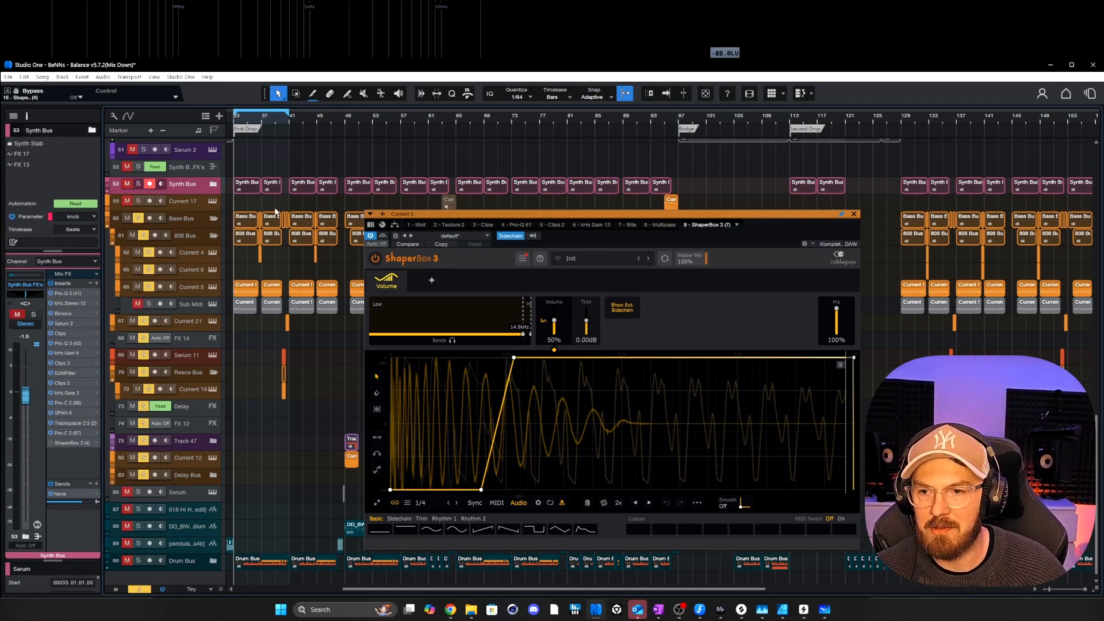
scroll(310, 241, left, 2)
drag(457, 215, 577, 211)
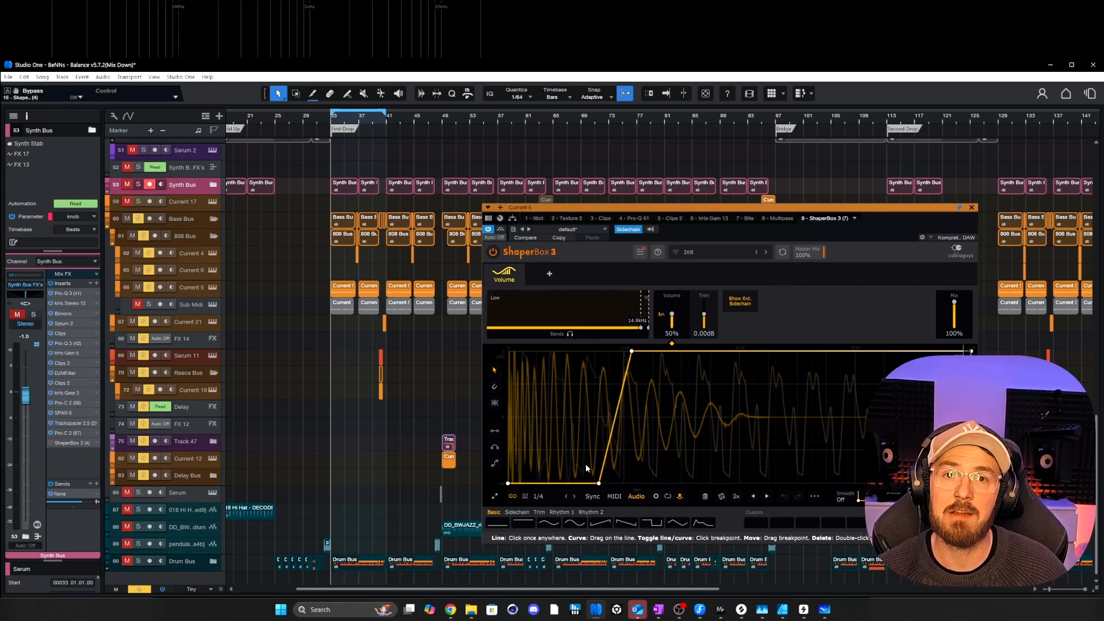
- Play the first drop's loop over bars 33 to 41 and solo the Drum Bus together with the bass
key(space)
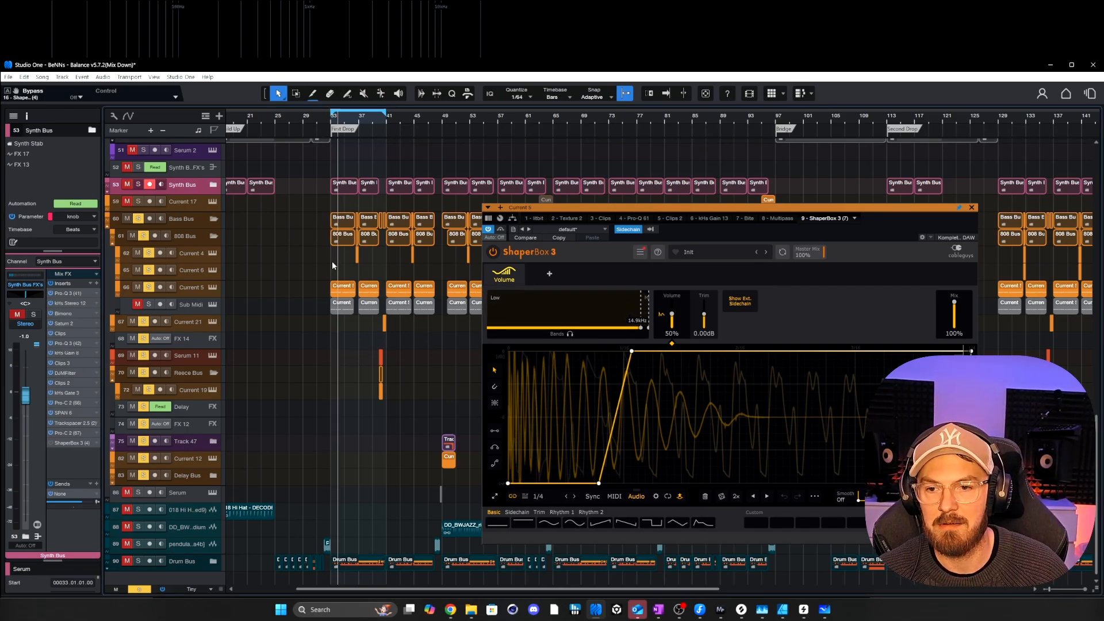
scroll(339, 261, up, 5)
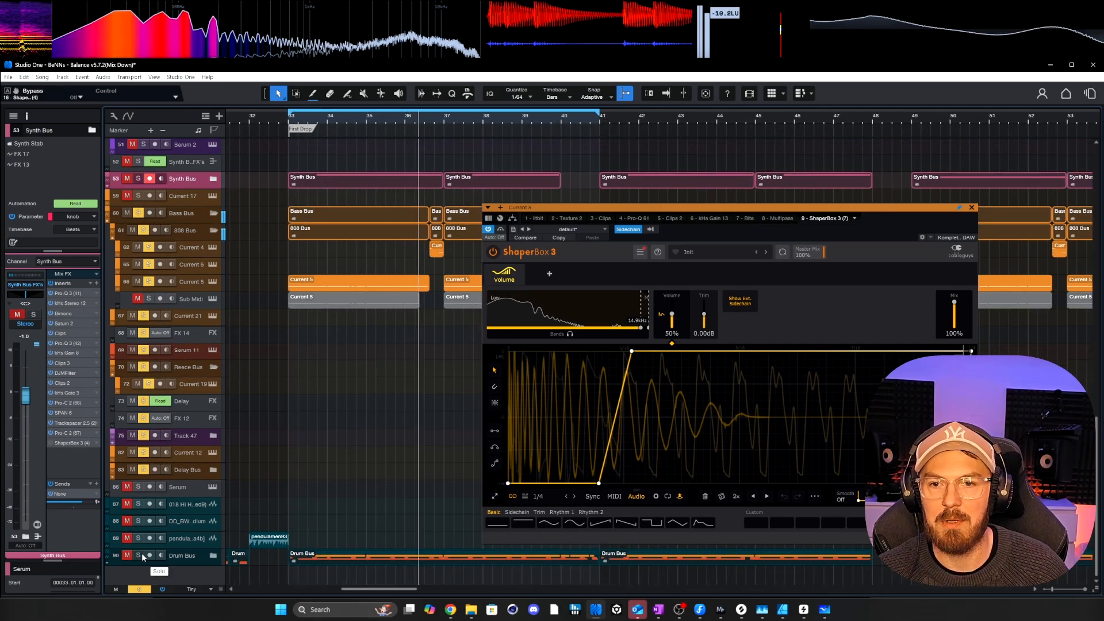
click(142, 554)
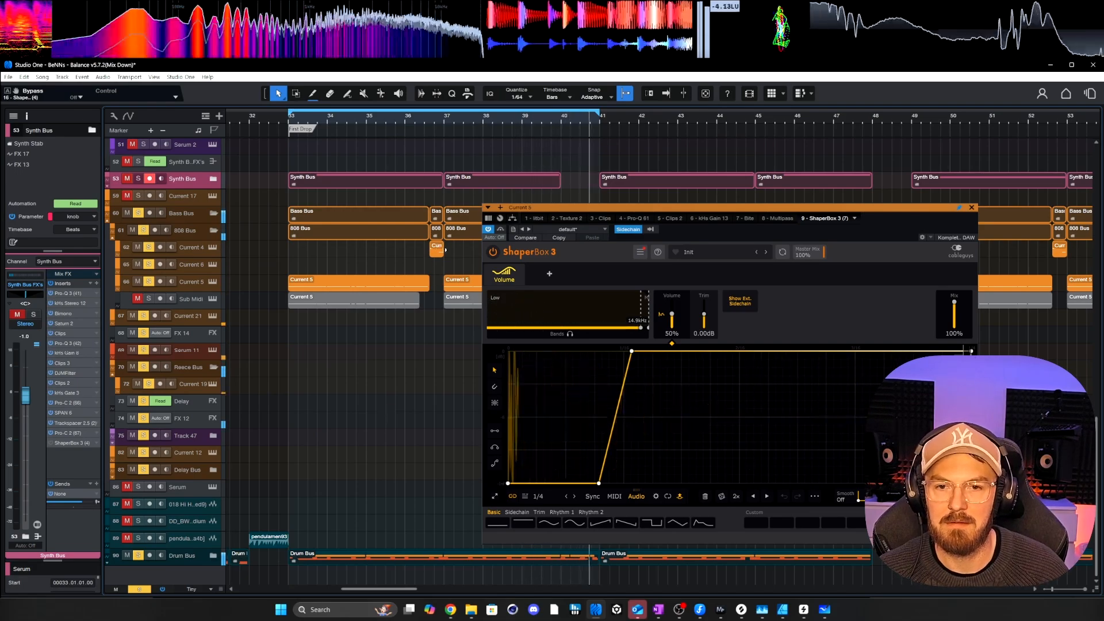
key(space)
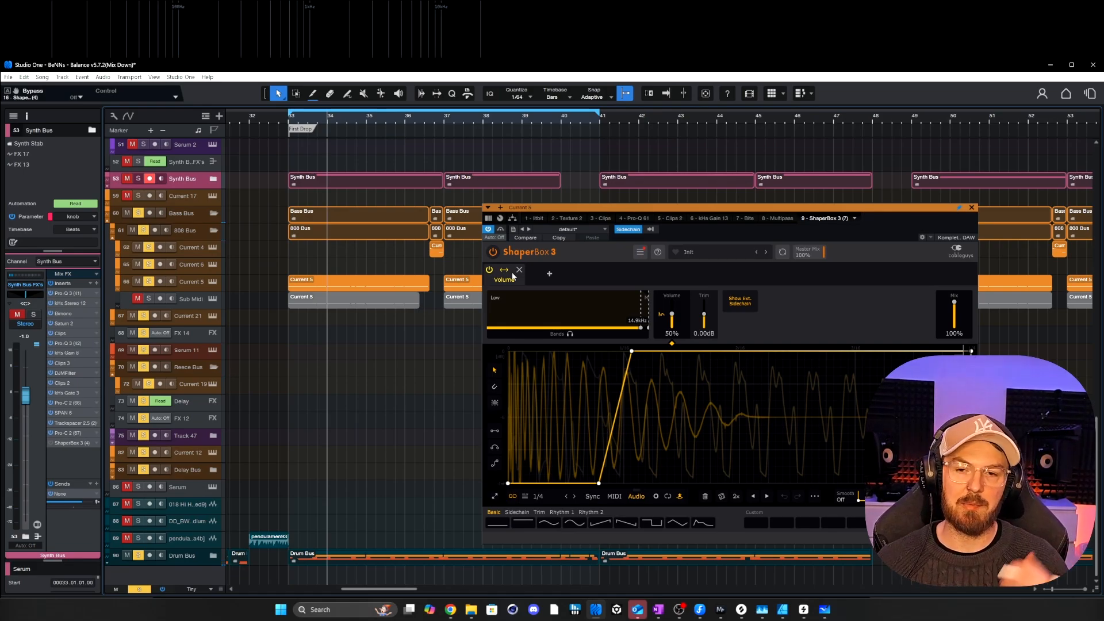
- Compare the bass and drum loop from bar 33 with the Current 5 track's ShaperBox bypassed and active
click(501, 229)
click(287, 119)
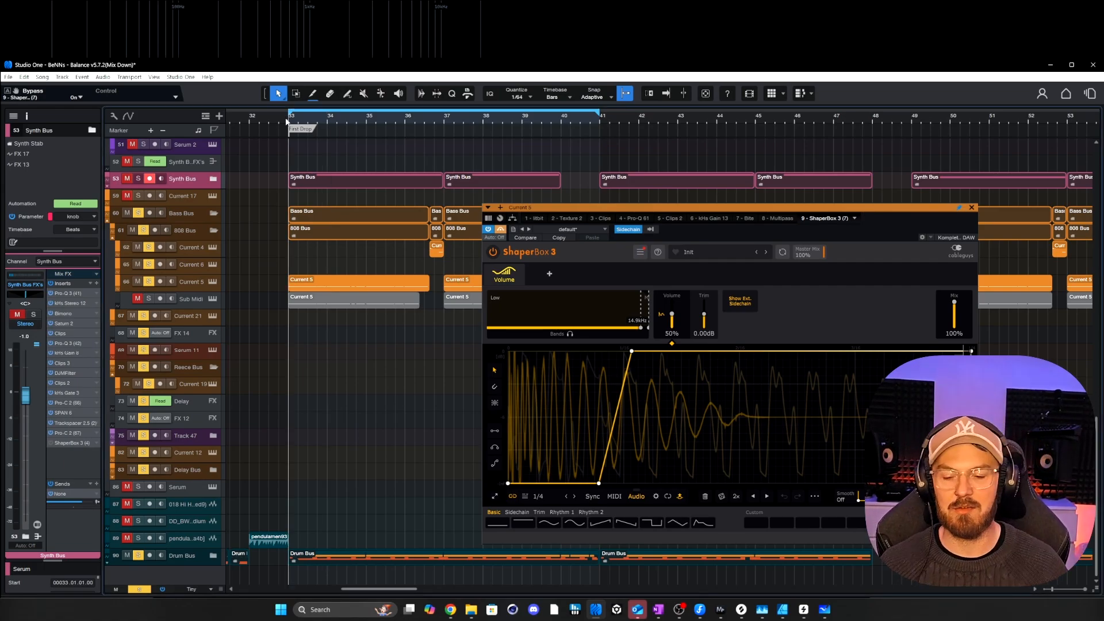
key(space)
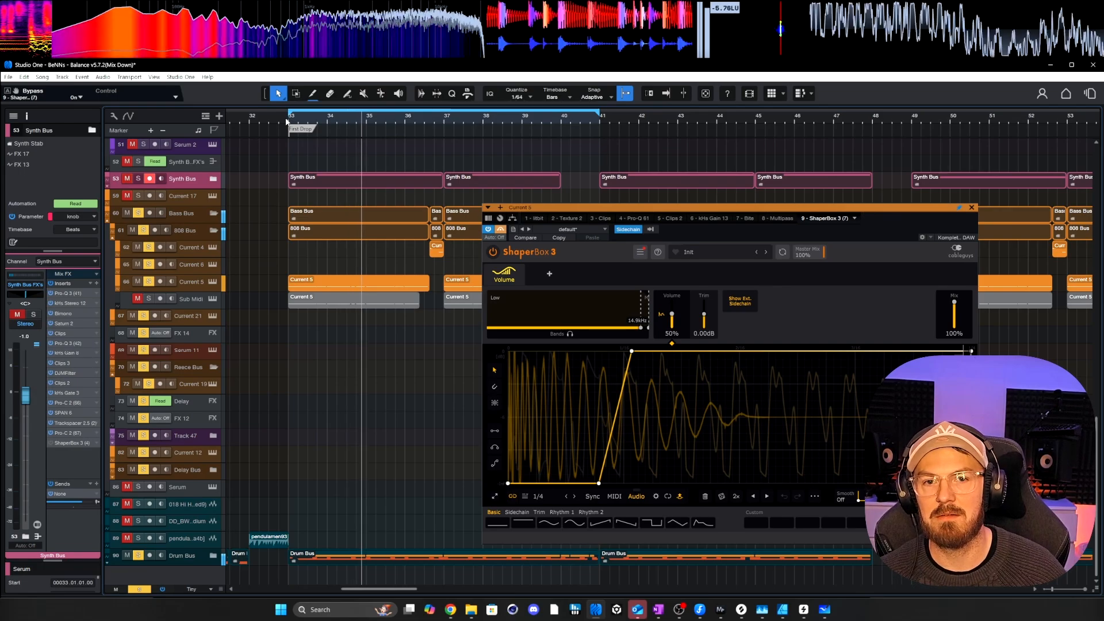
click(500, 229)
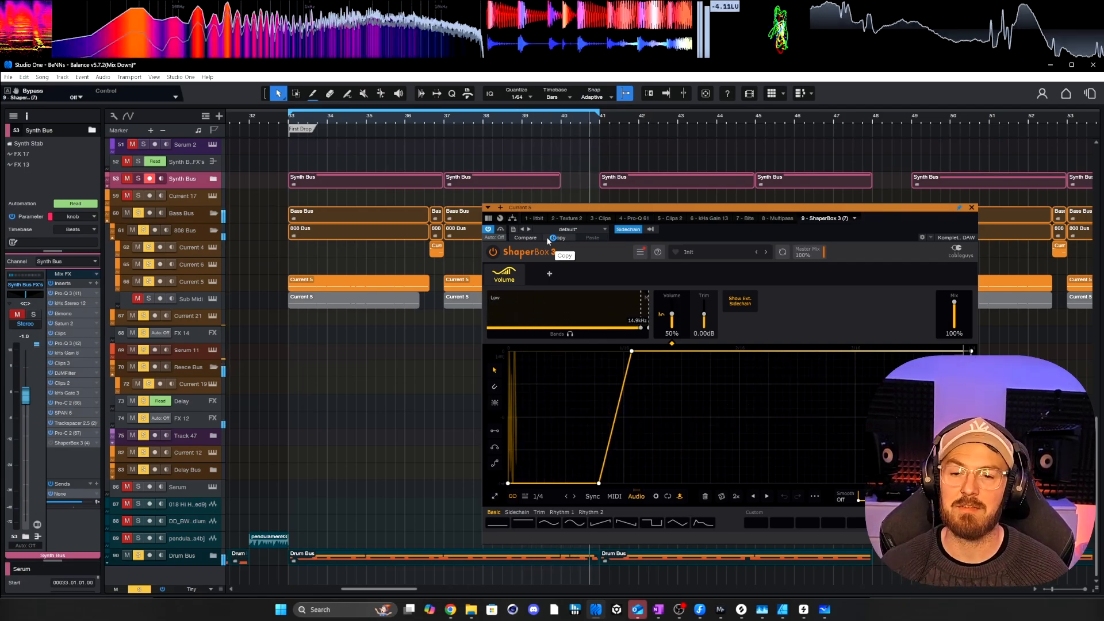
key(space)
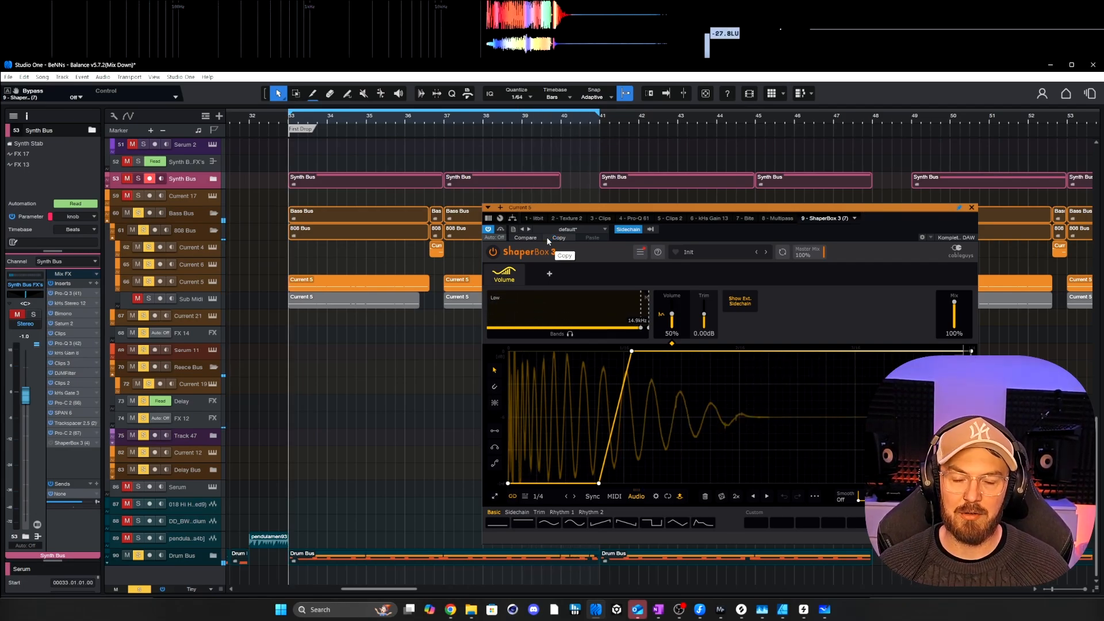